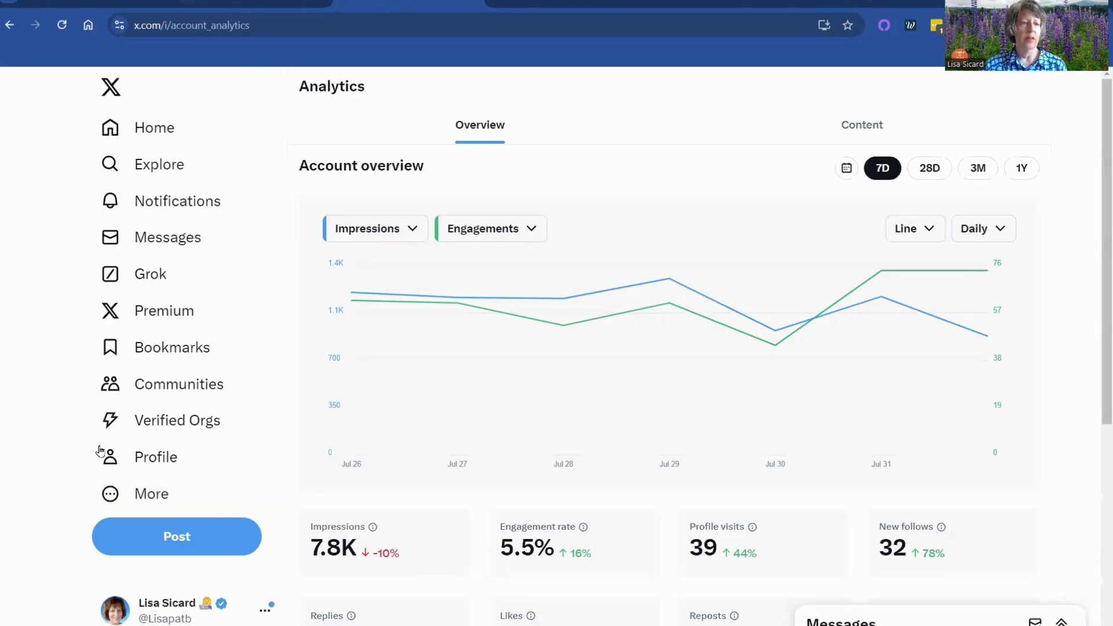
# Open account analytics from the Premium page's quick access.
pyautogui.click(150, 500)
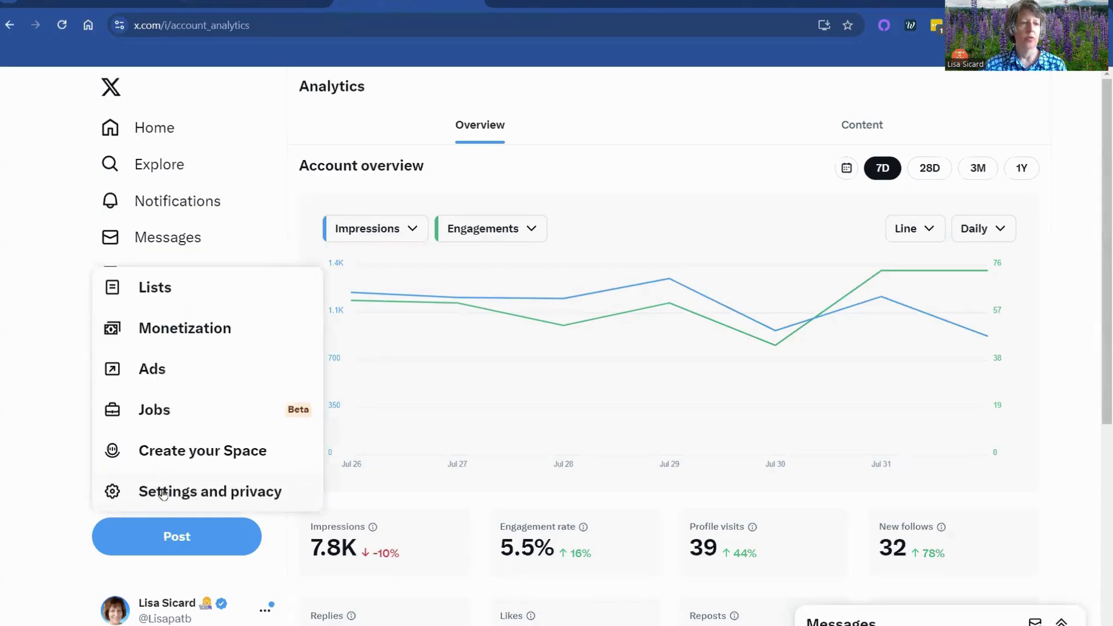
pyautogui.click(70, 414)
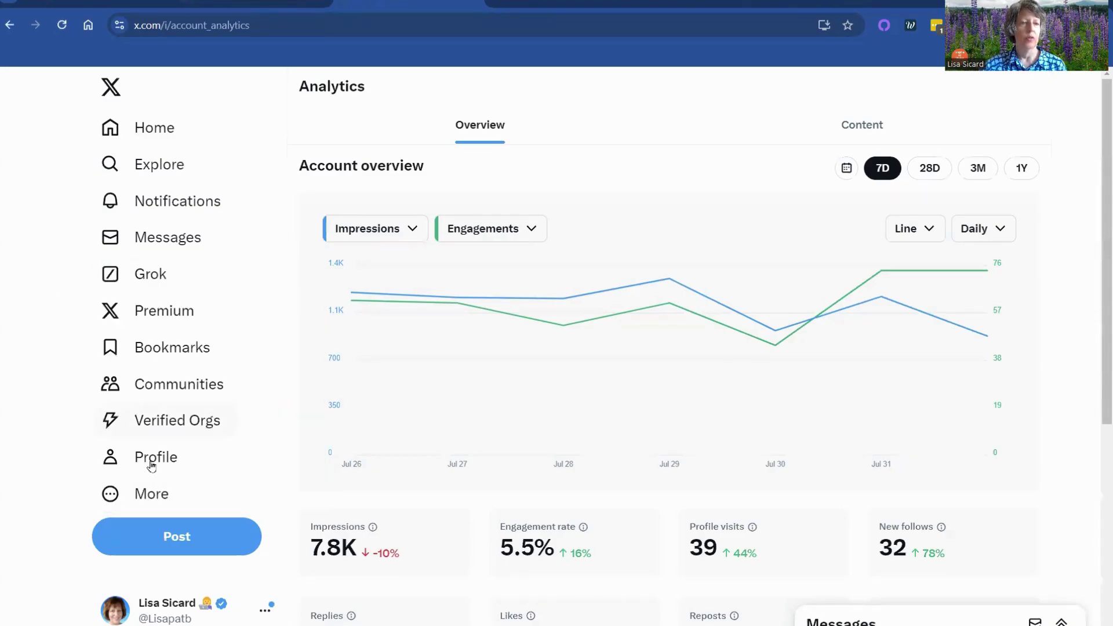
pyautogui.click(150, 323)
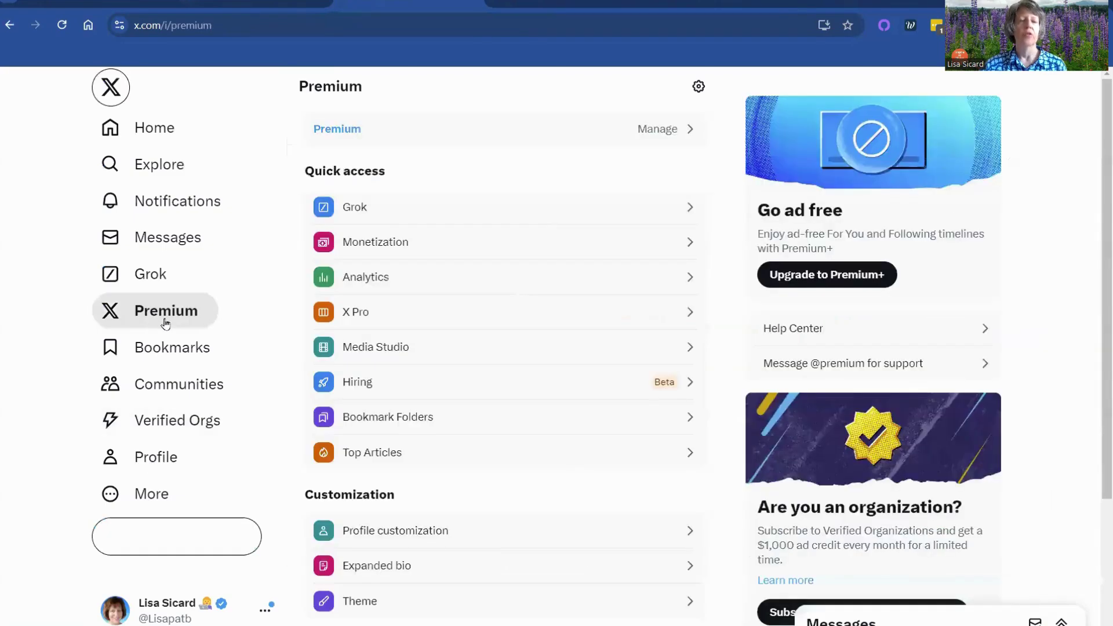
pyautogui.click(410, 278)
pyautogui.moveTo(820, 321)
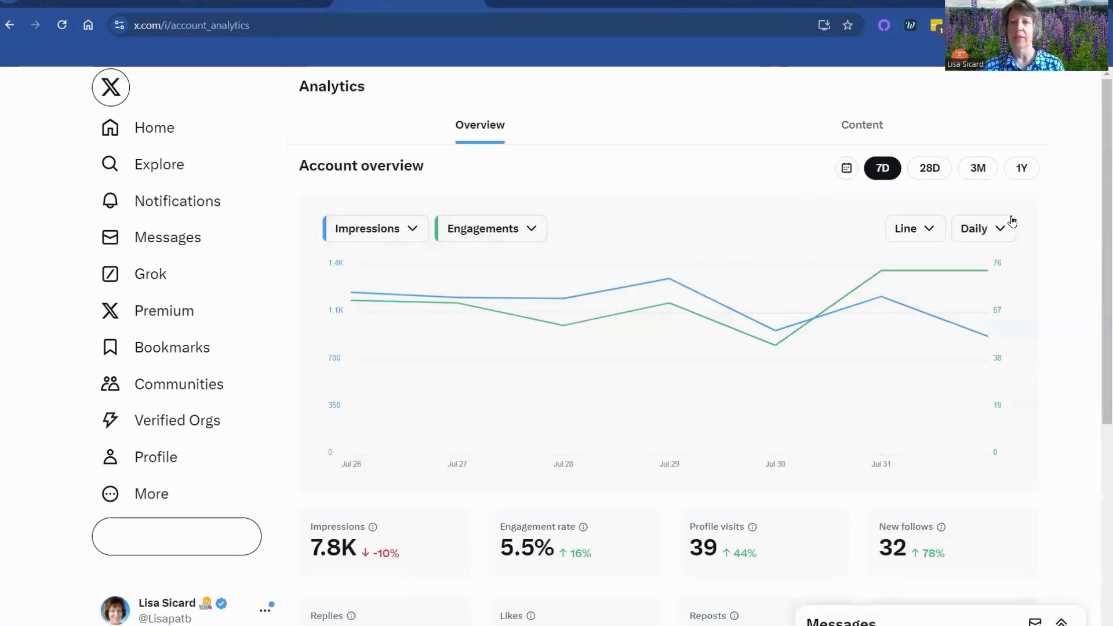
# Widen the overview range from three months to one year.
pyautogui.click(972, 174)
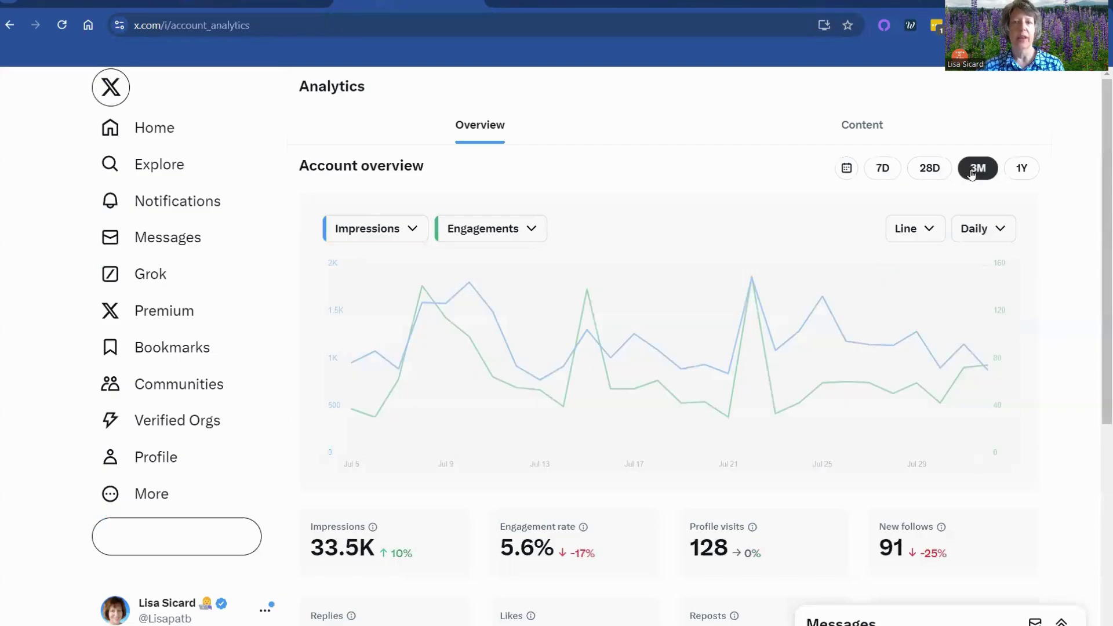
pyautogui.click(1023, 169)
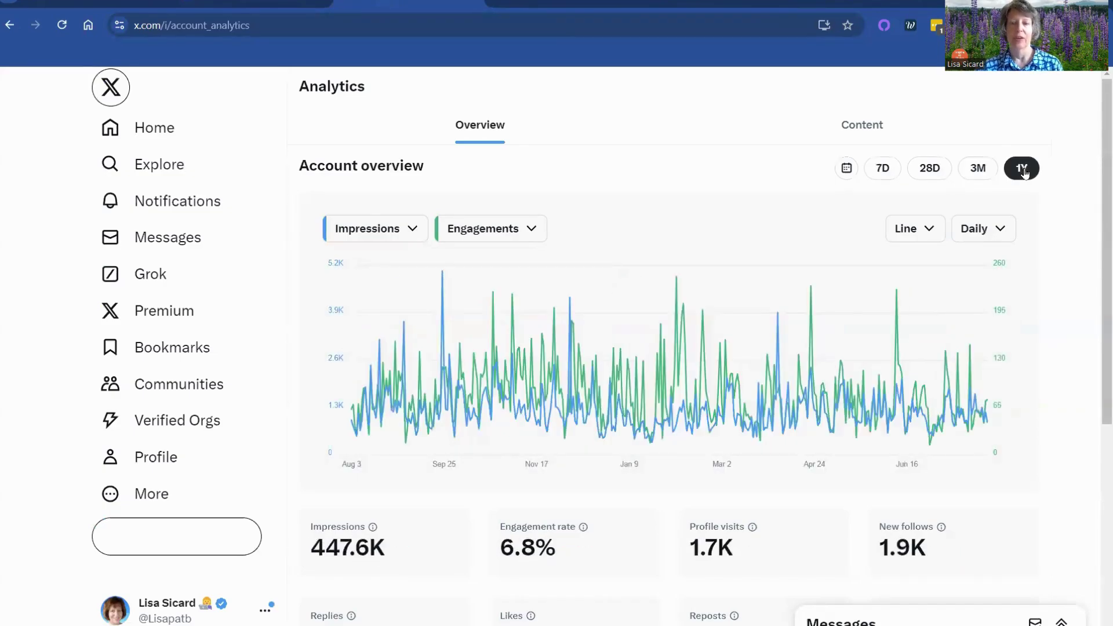
pyautogui.scroll(-2, 1024, 173)
pyautogui.scroll(2, 1024, 172)
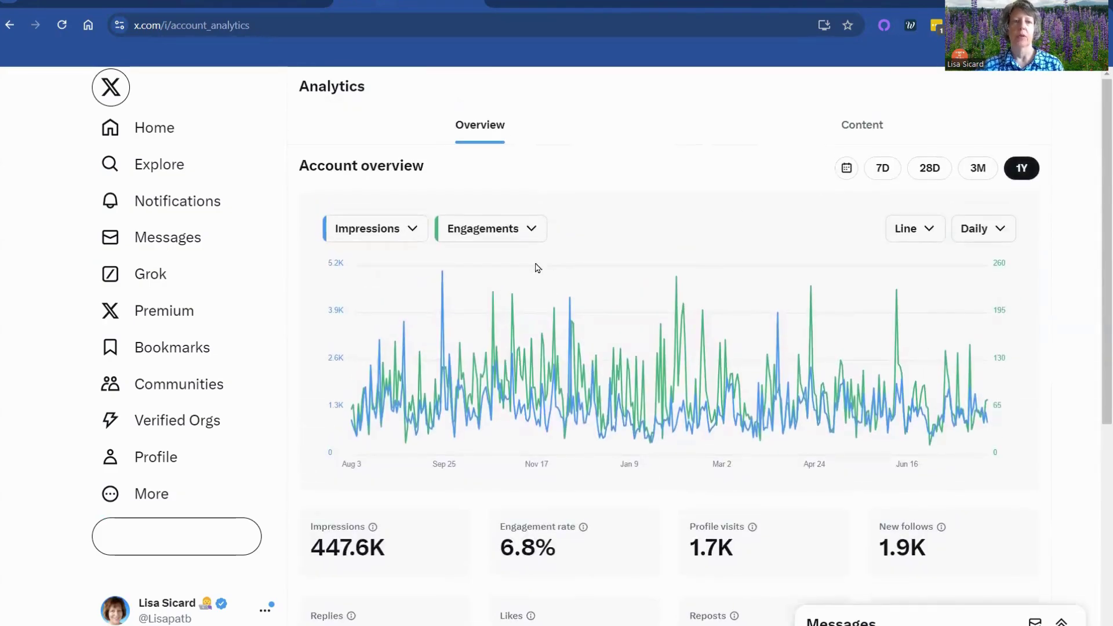
# Plot Share, then Profile visits, against Impressions on the overview chart.
pyautogui.click(525, 229)
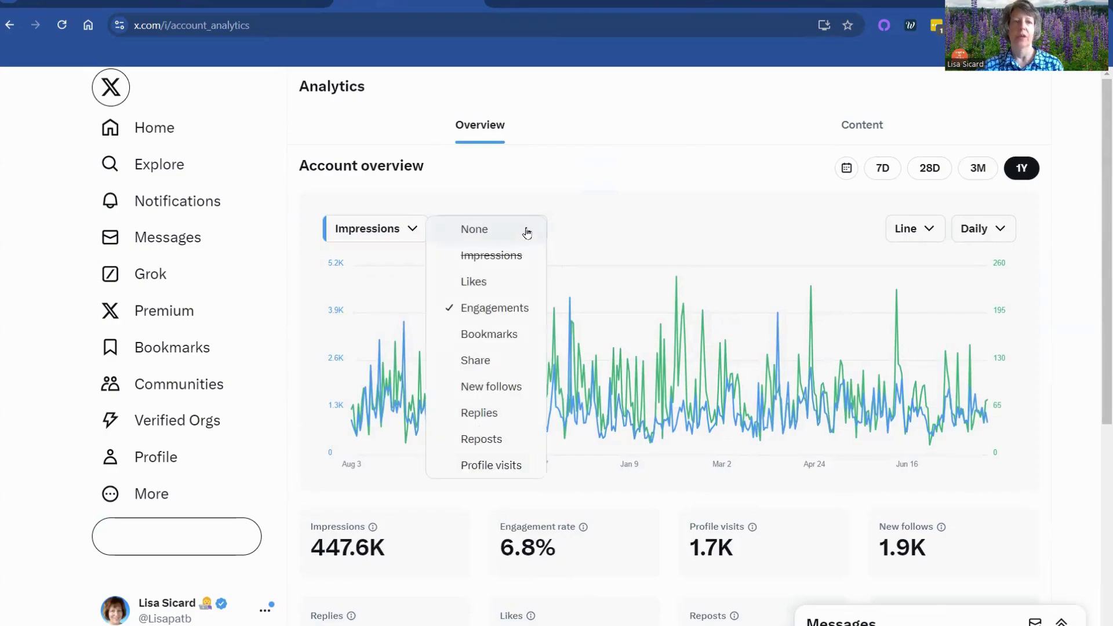
pyautogui.click(488, 364)
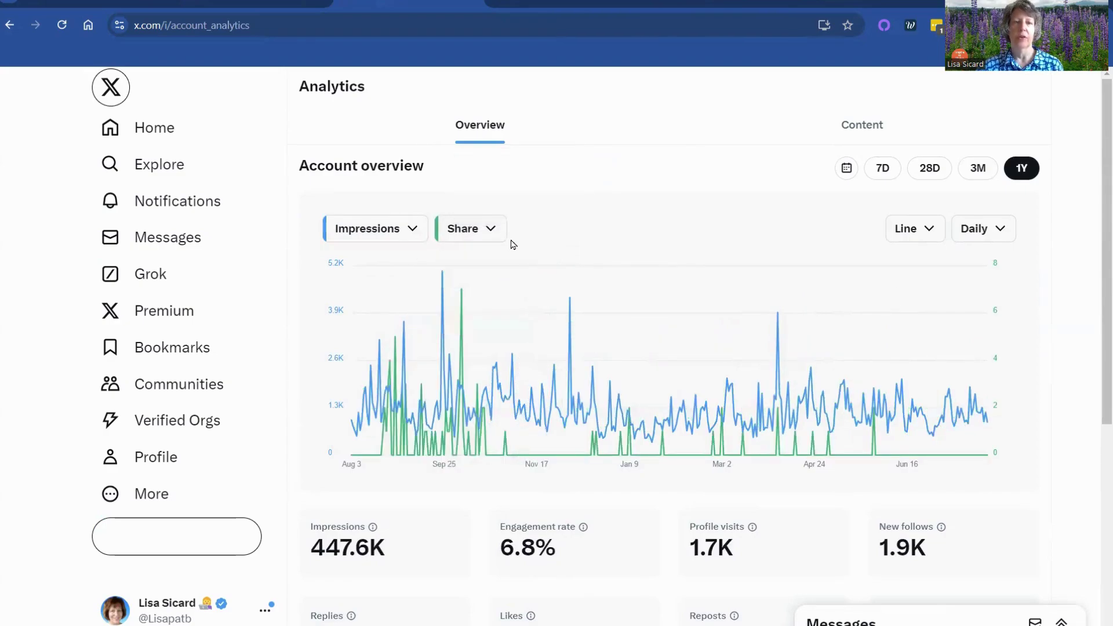
pyautogui.click(488, 228)
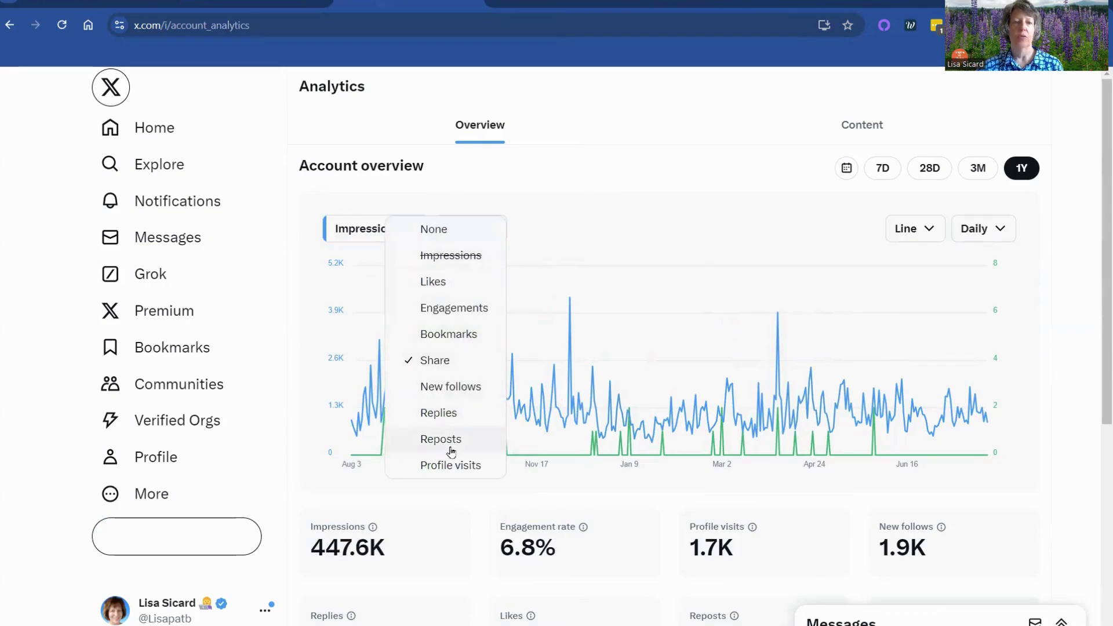
pyautogui.click(451, 466)
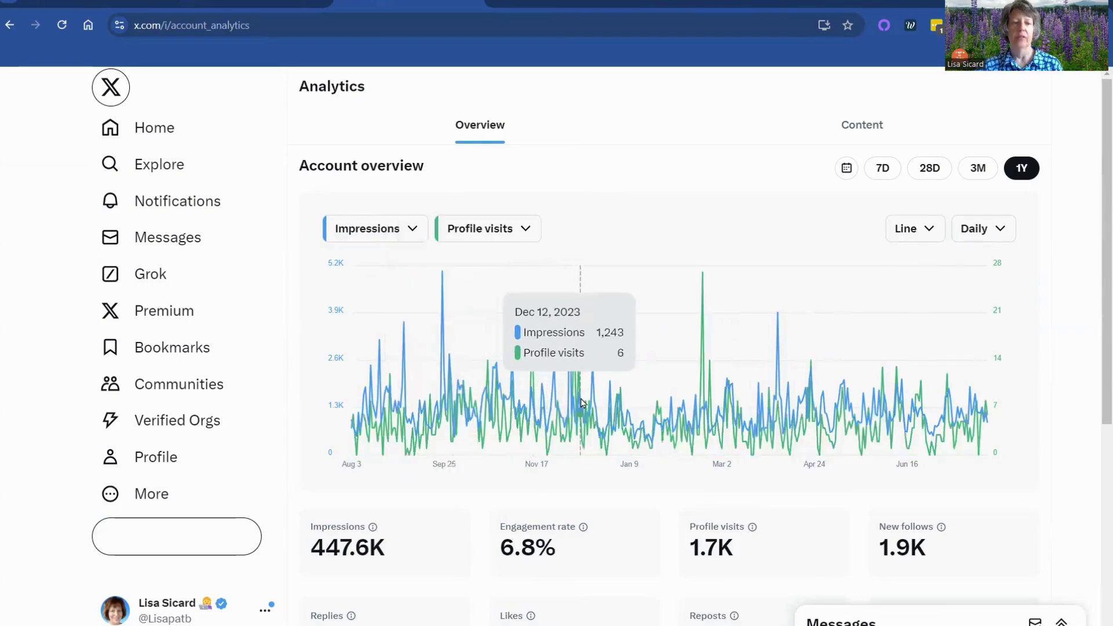
pyautogui.scroll(-2, 582, 402)
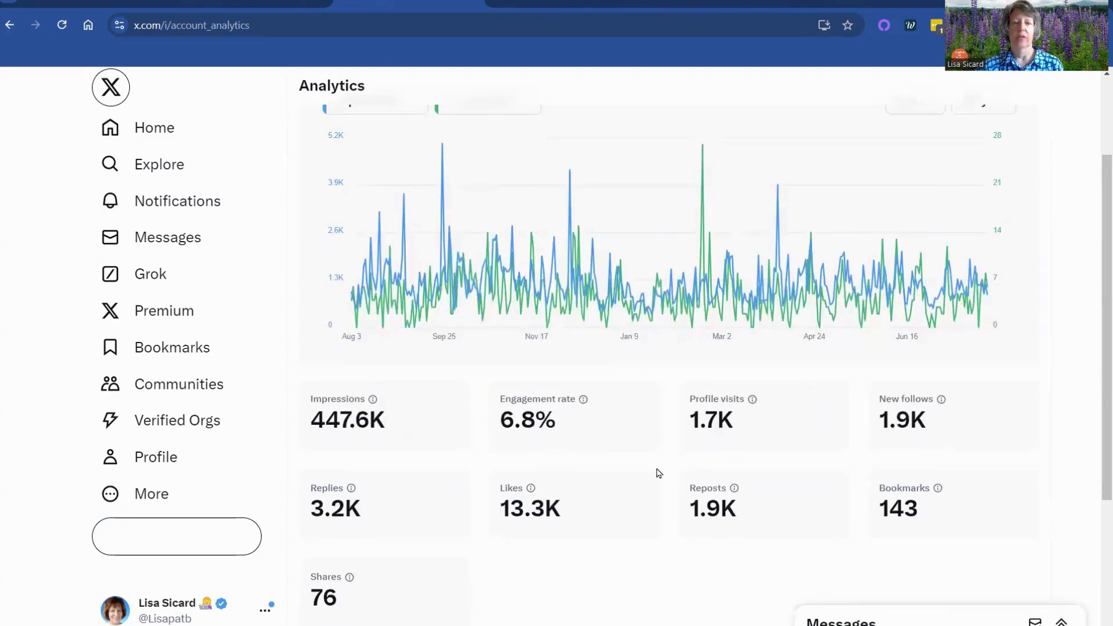
pyautogui.scroll(1, 704, 426)
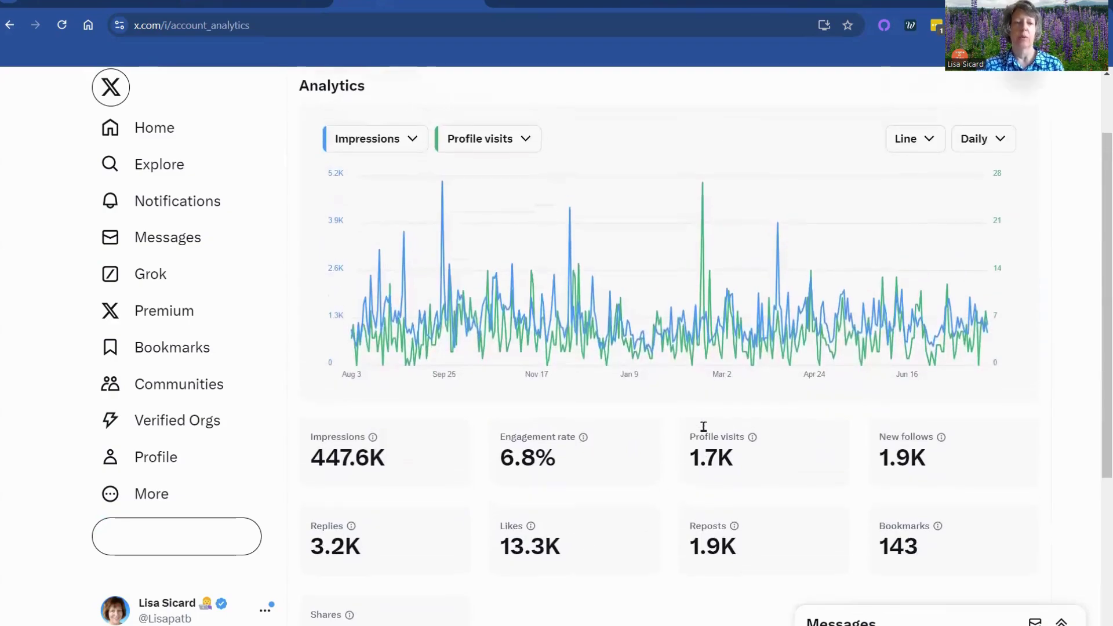
pyautogui.scroll(2, 703, 426)
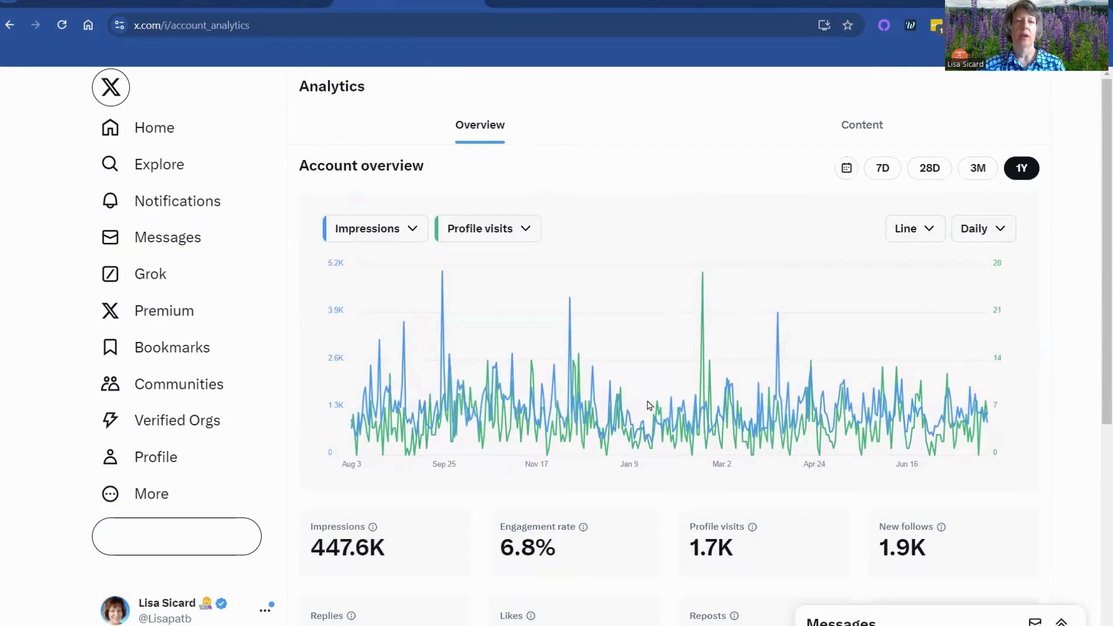
# Try Likes, then settle on Bookmarks against Impressions.
pyautogui.click(477, 239)
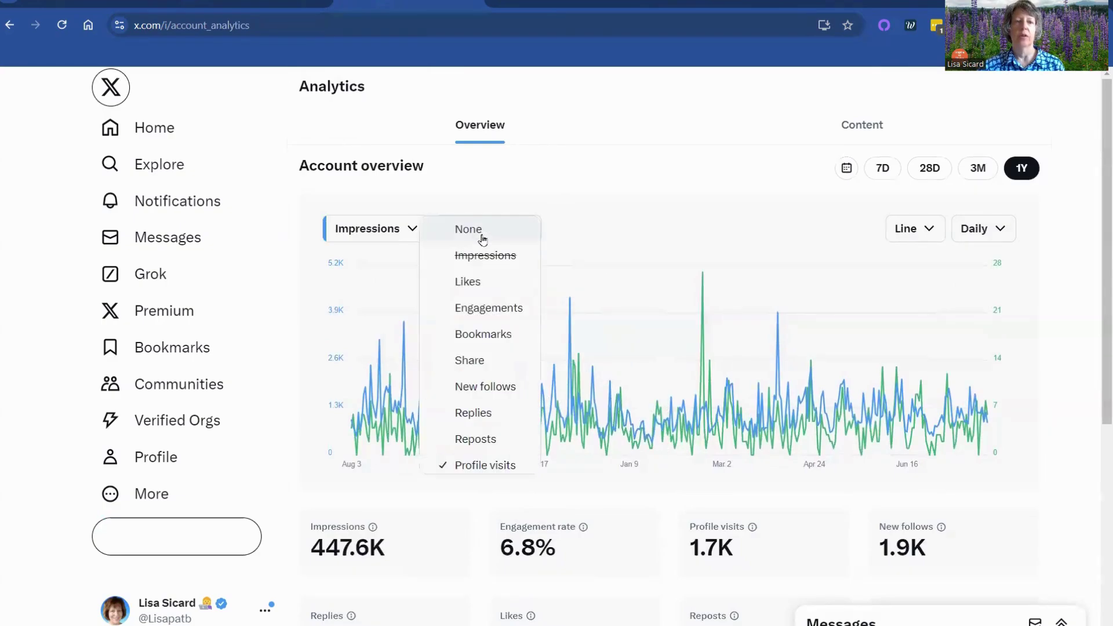
pyautogui.click(474, 282)
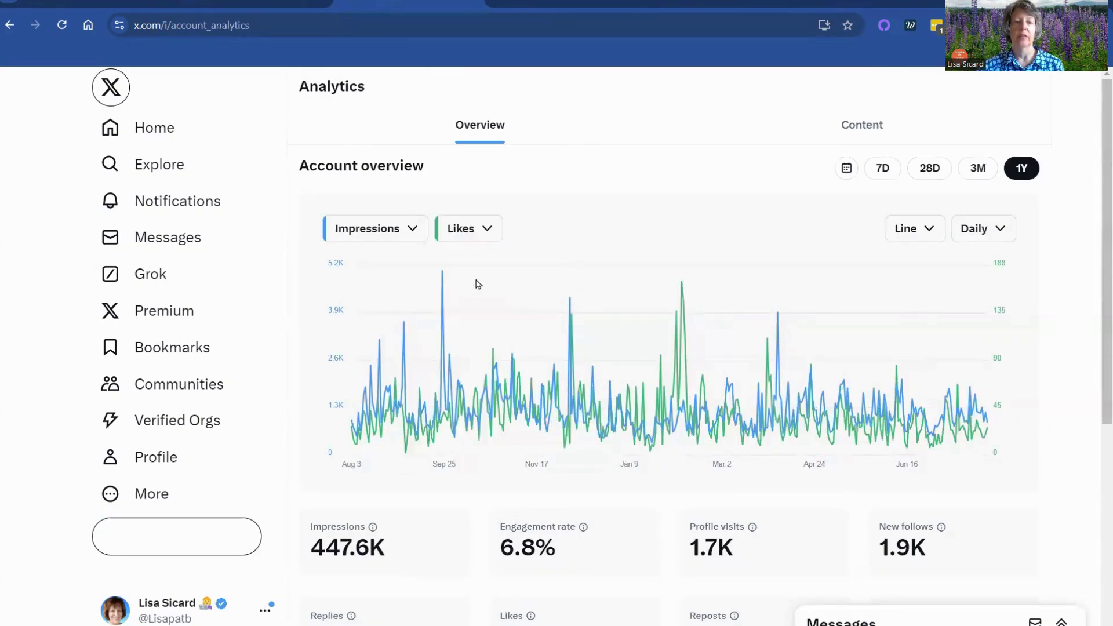
pyautogui.click(481, 229)
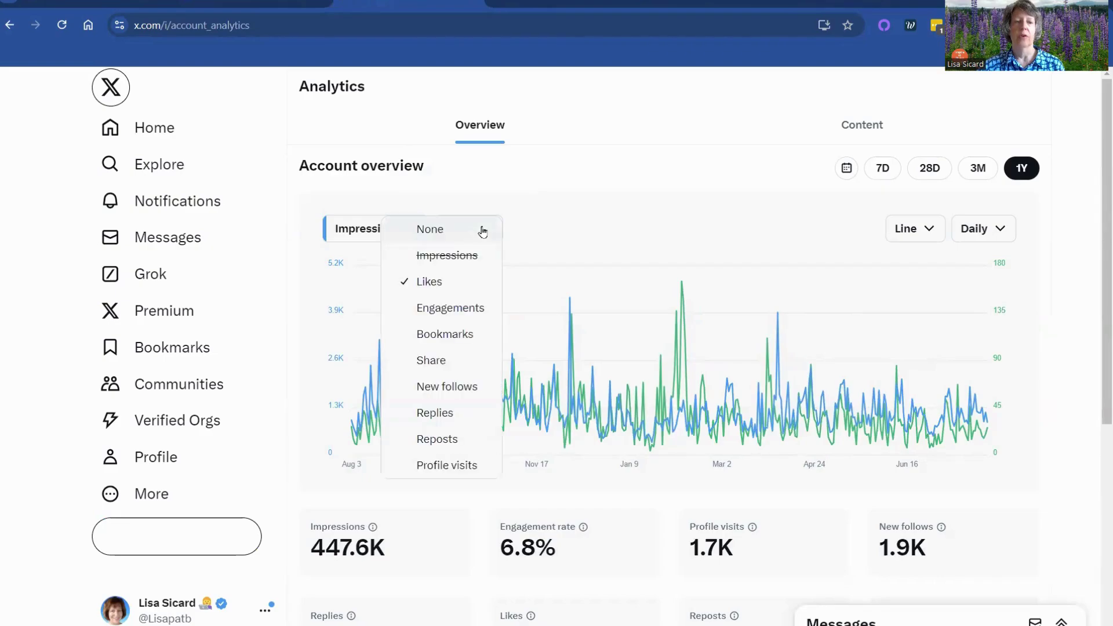
pyautogui.click(452, 340)
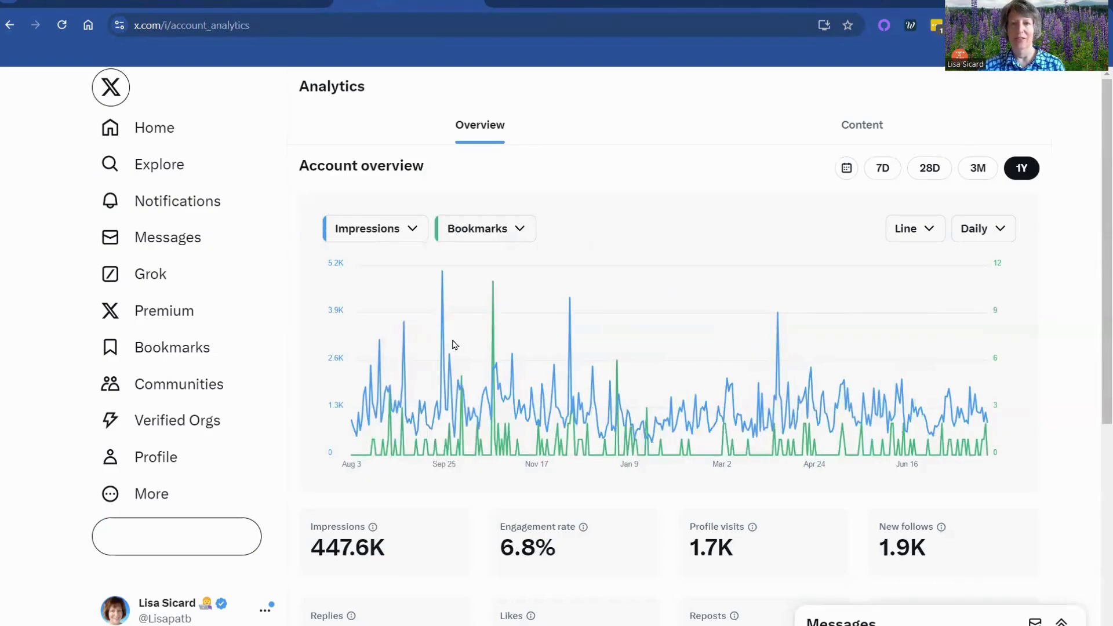
pyautogui.scroll(-2, 455, 345)
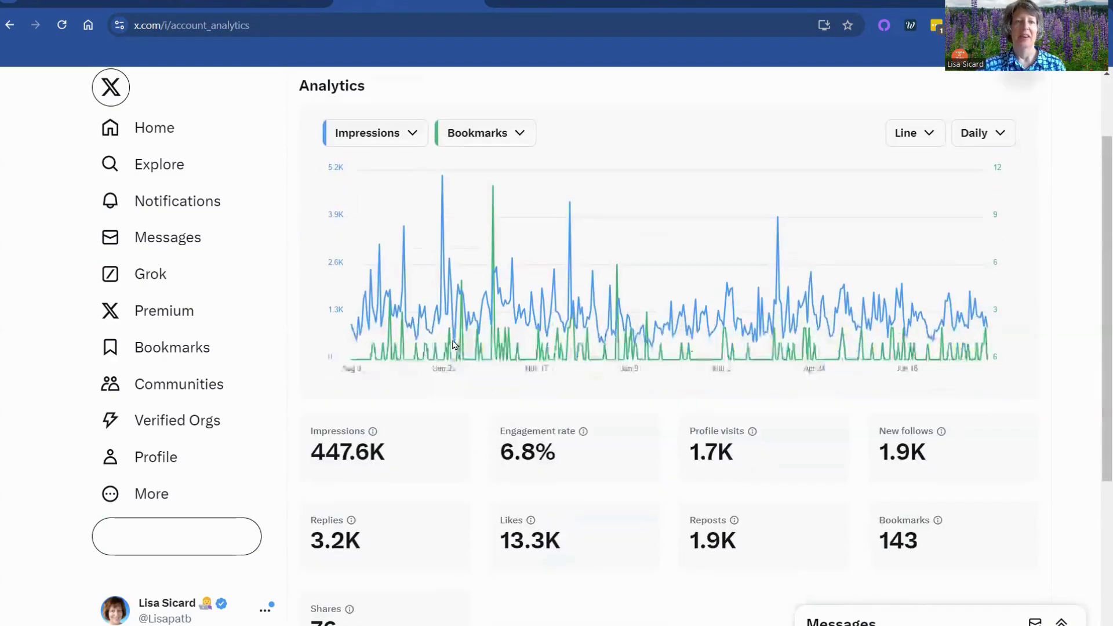
pyautogui.scroll(2, 478, 426)
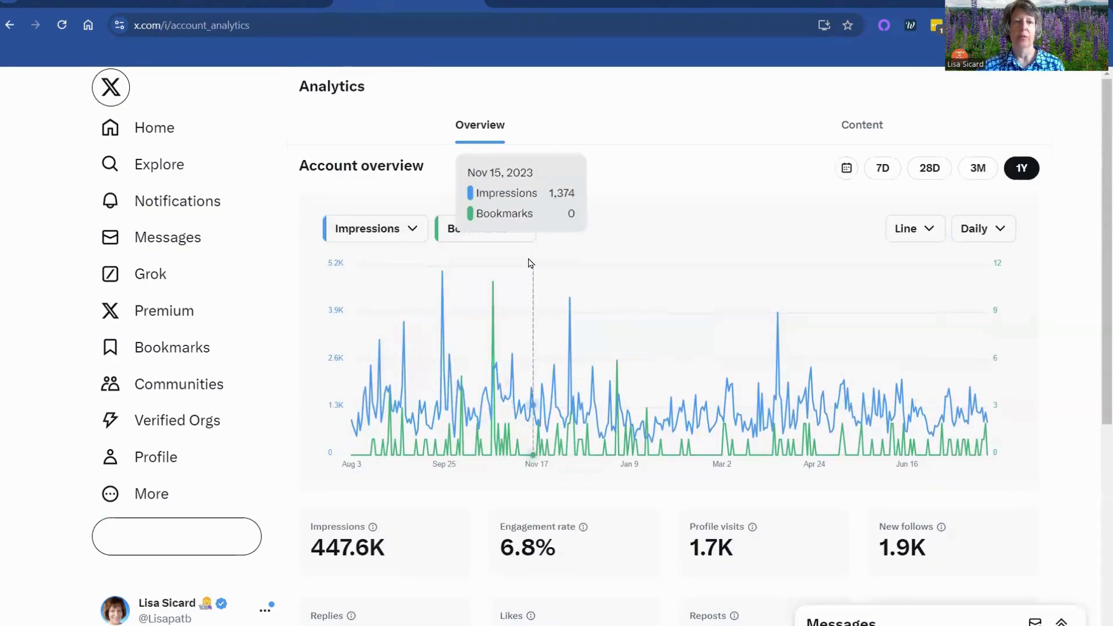
pyautogui.click(513, 228)
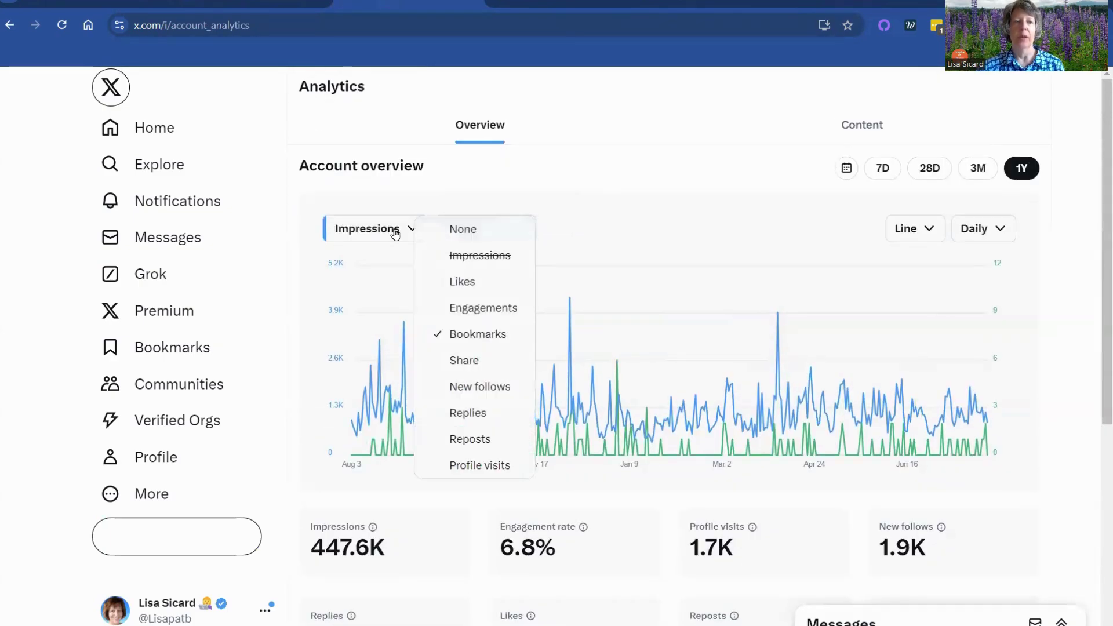
# Make New follows the first chart line and Engagements the second, replacing Impressions and Bookmarks.
pyautogui.click(373, 229)
pyautogui.click(385, 230)
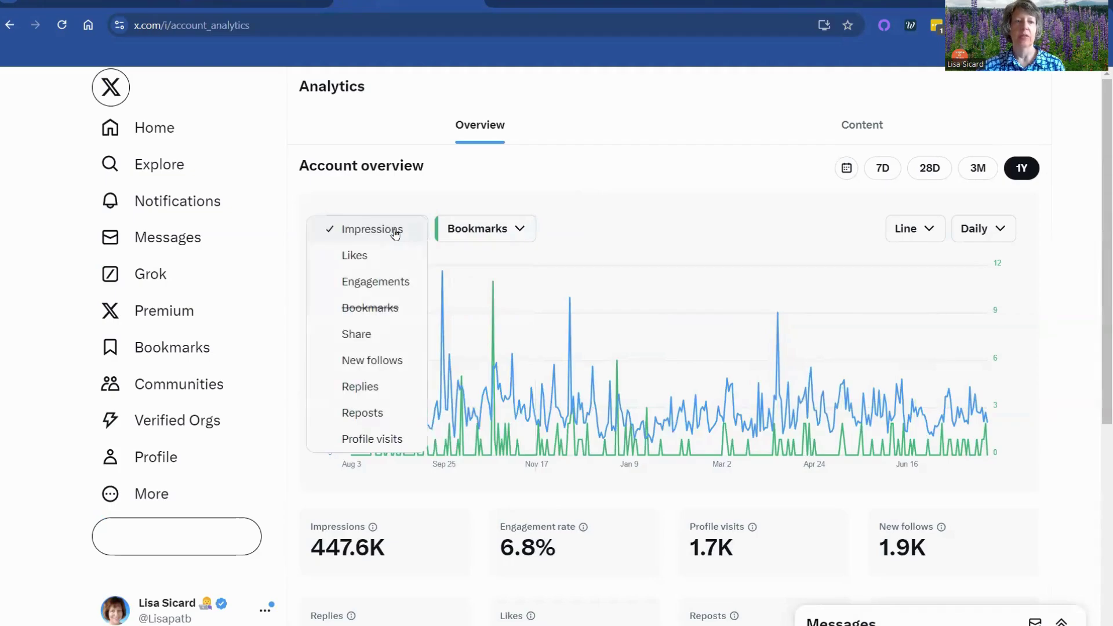
pyautogui.click(376, 282)
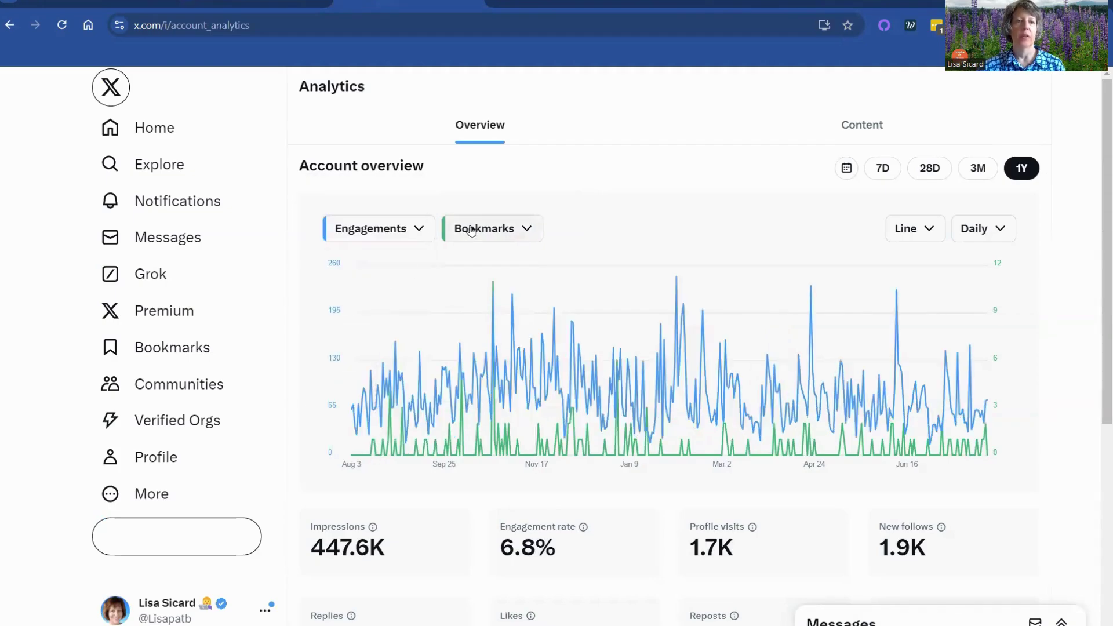
pyautogui.click(422, 238)
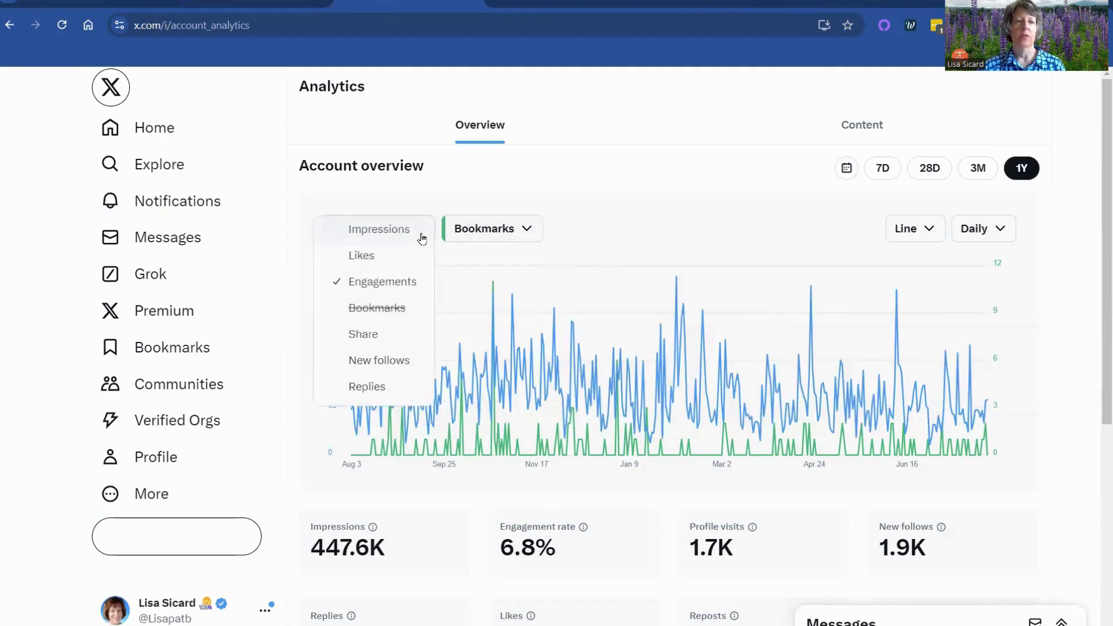
pyautogui.click(378, 361)
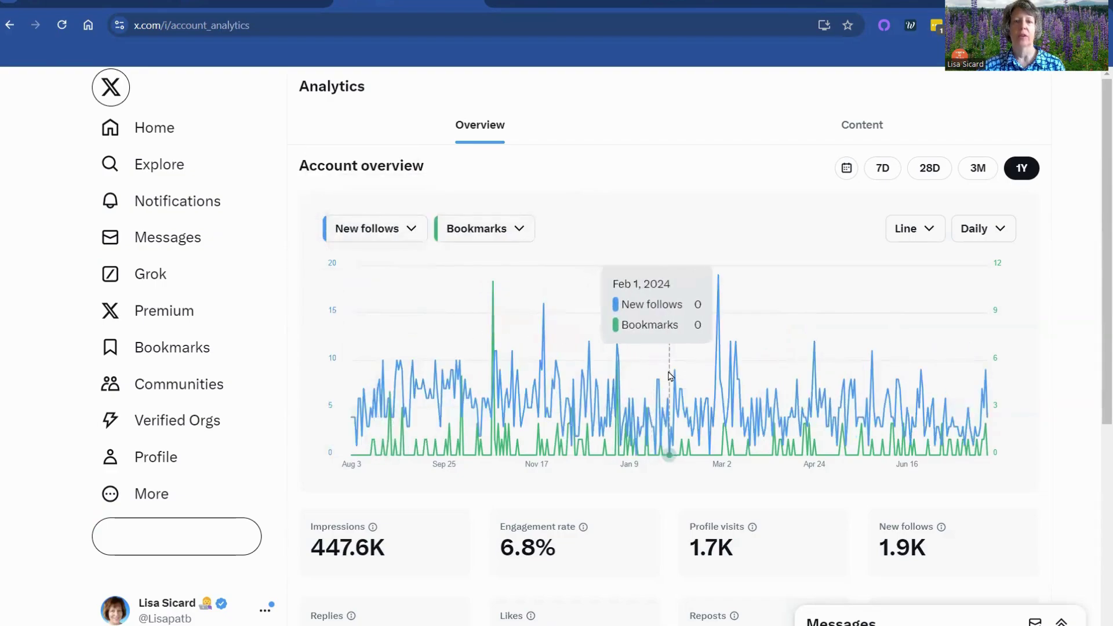
pyautogui.click(489, 238)
pyautogui.click(495, 307)
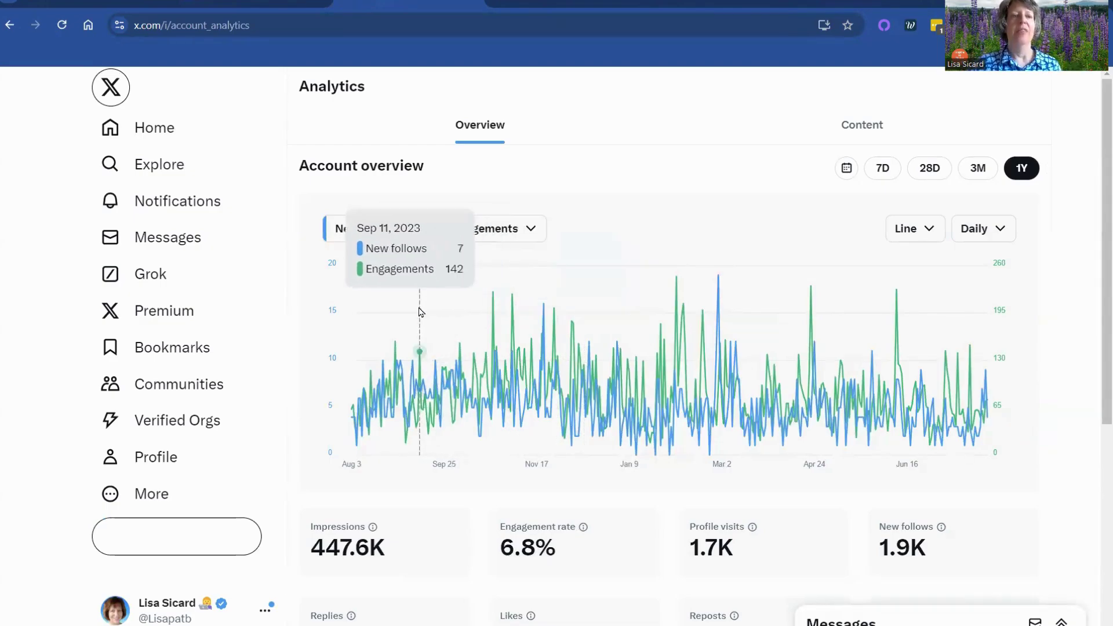
# Switch to 7D, check daily chart values, and review the stat cards showing 32 new follows.
pyautogui.click(890, 170)
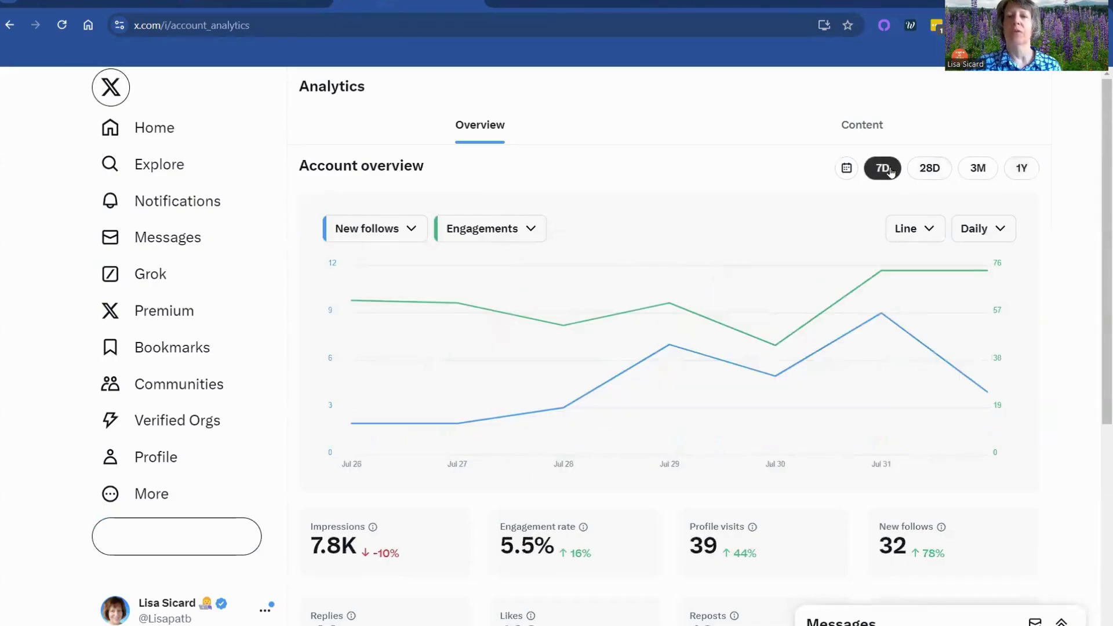
pyautogui.moveTo(884, 275)
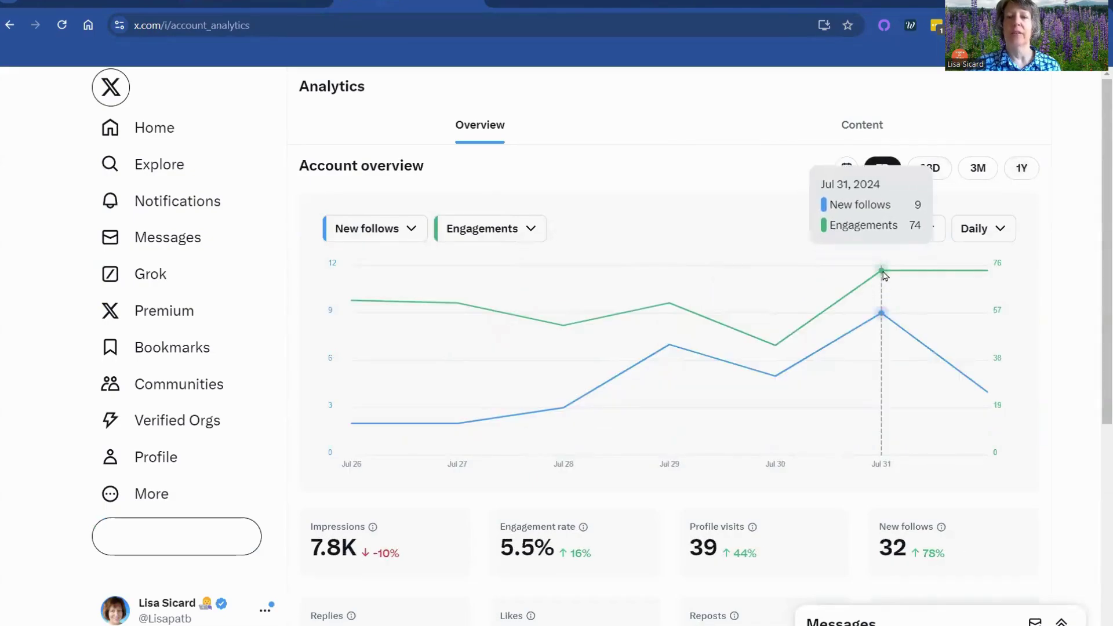
pyautogui.moveTo(671, 373)
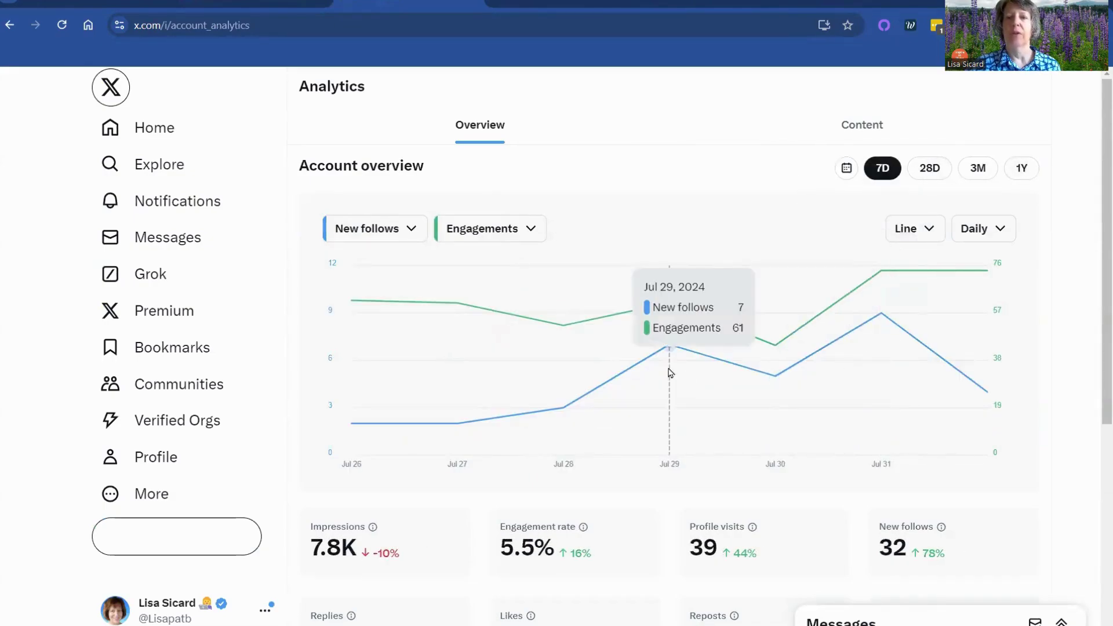
pyautogui.moveTo(426, 419)
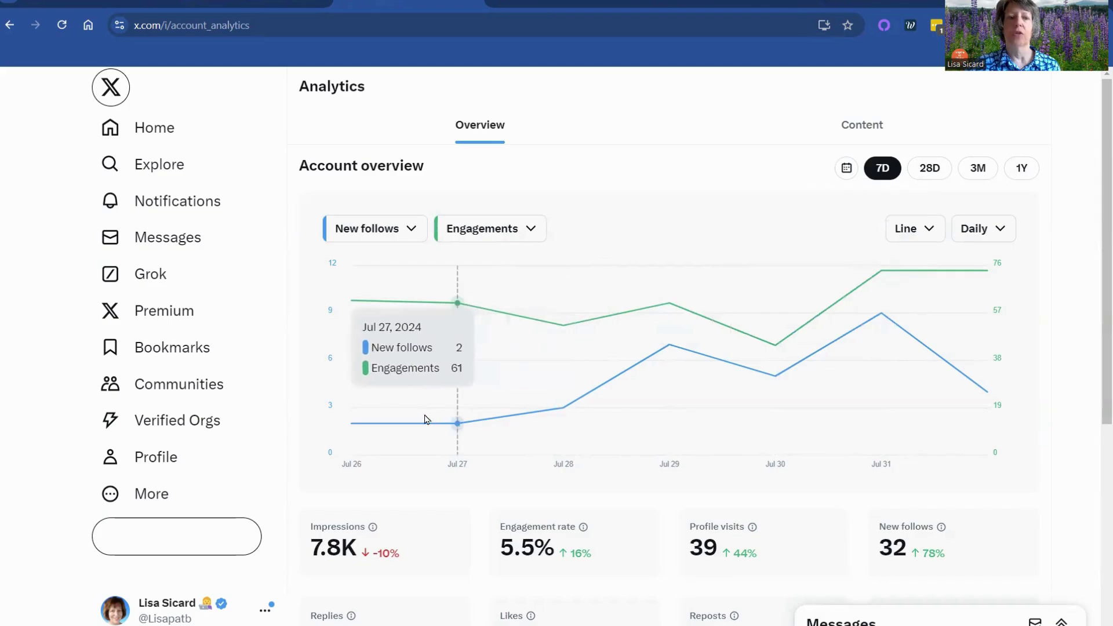
pyautogui.moveTo(534, 274)
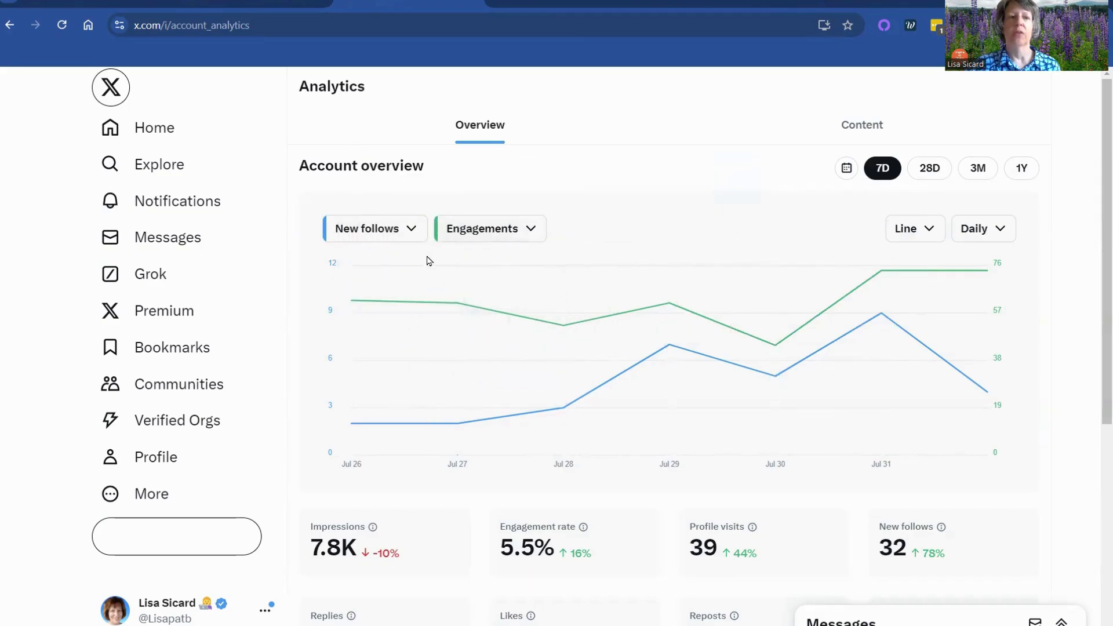
pyautogui.moveTo(476, 409)
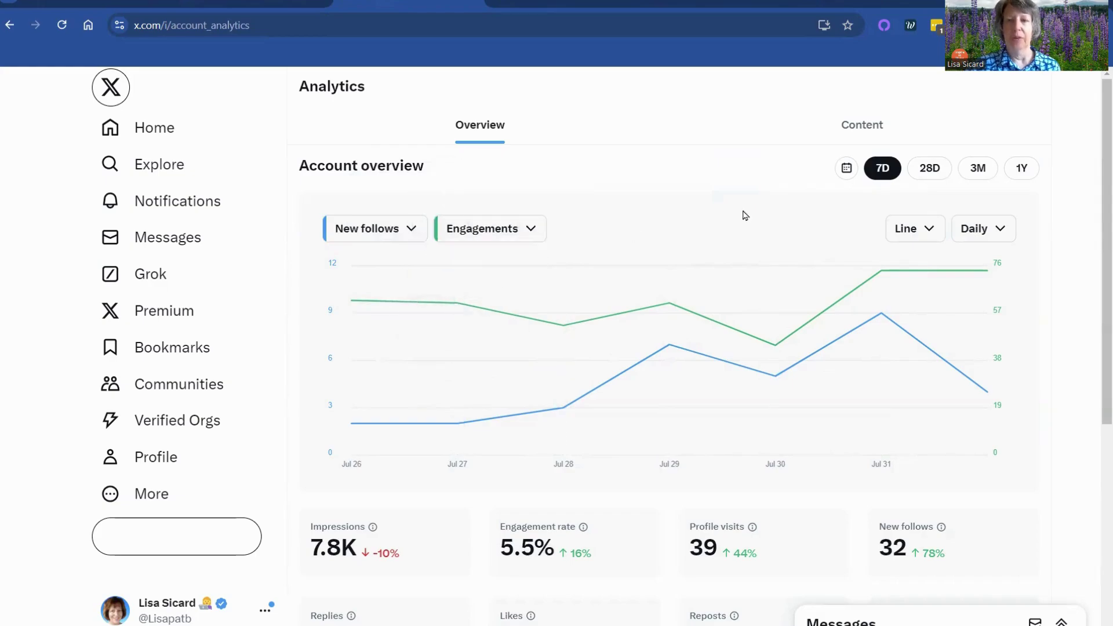
pyautogui.scroll(-5, 738, 300)
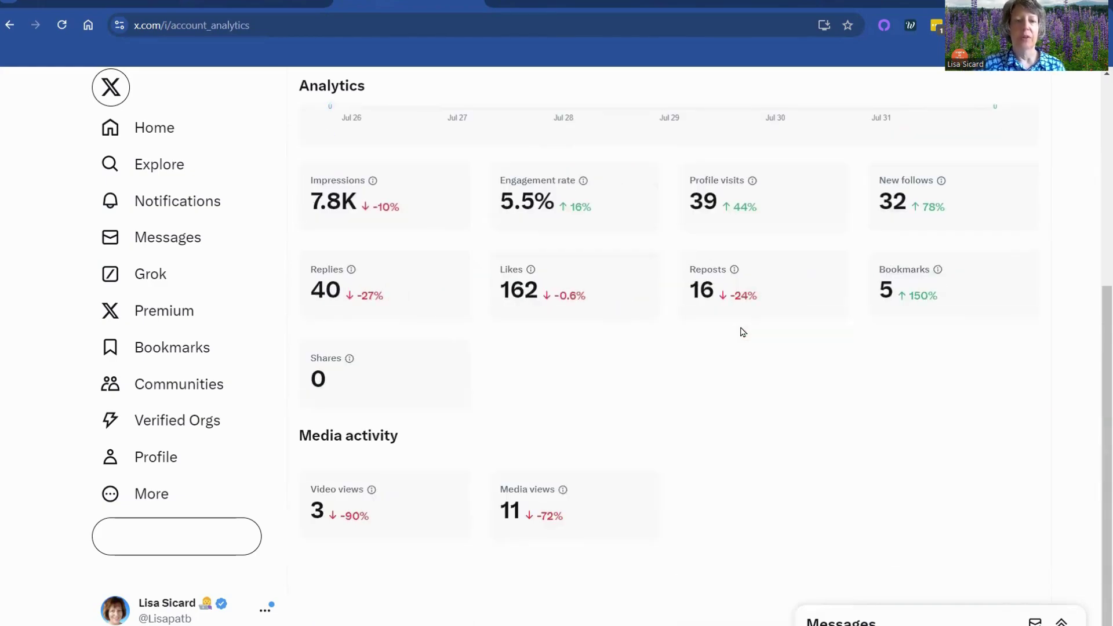
pyautogui.scroll(5, 645, 482)
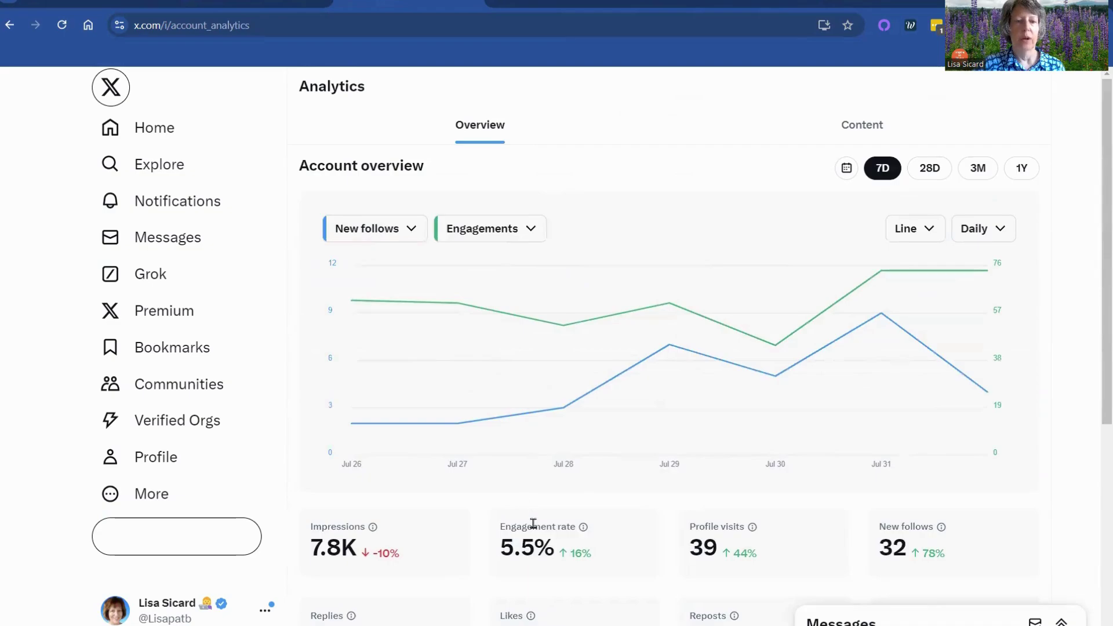
pyautogui.scroll(-3, 713, 512)
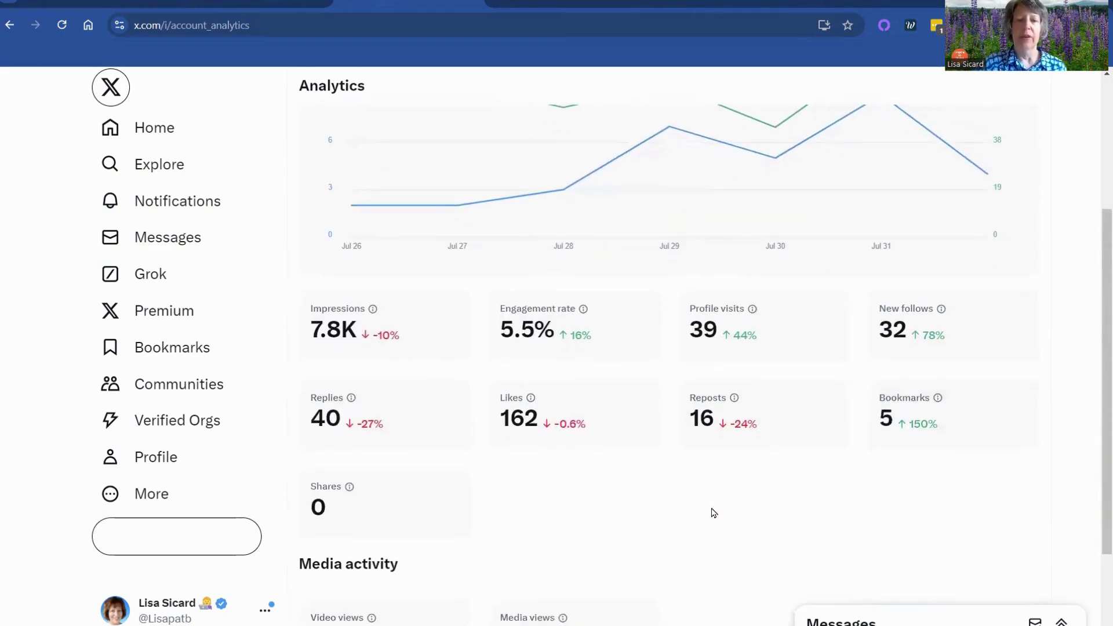
pyautogui.scroll(-2, 719, 501)
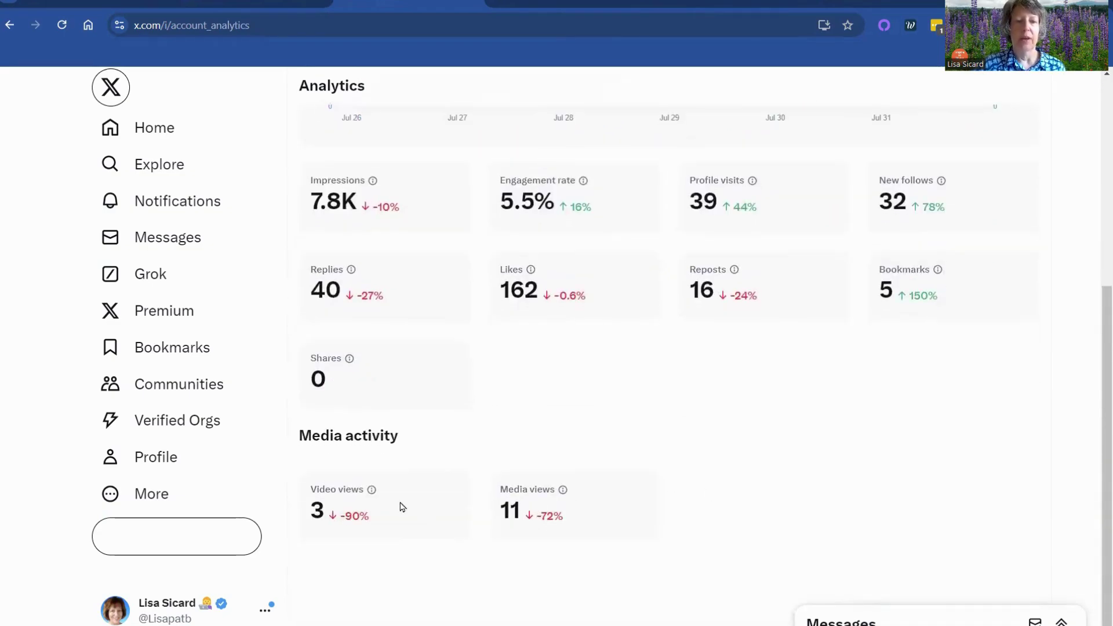
pyautogui.scroll(5, 321, 510)
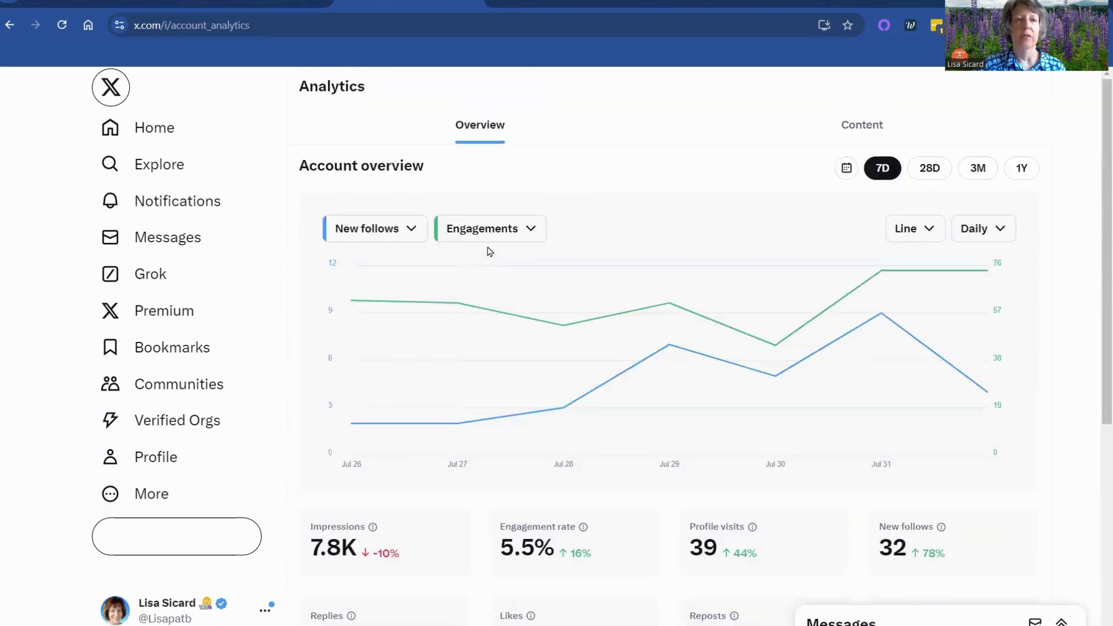
# Open the Content tab and sort posts by Impressions, highest first, led by 194.
pyautogui.click(875, 129)
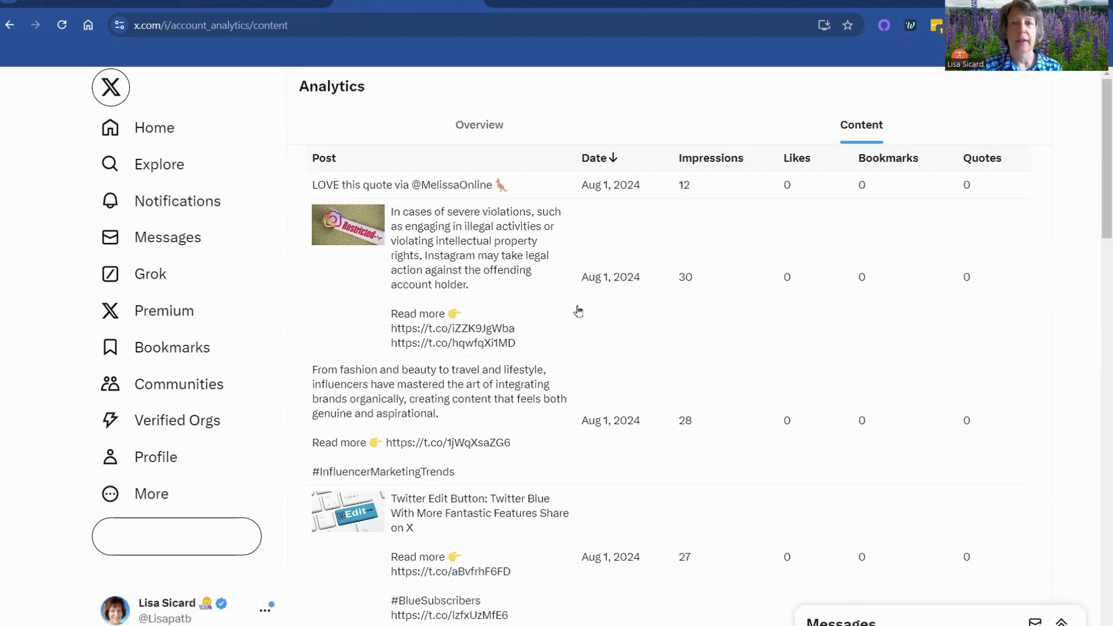
pyautogui.scroll(-15, 619, 472)
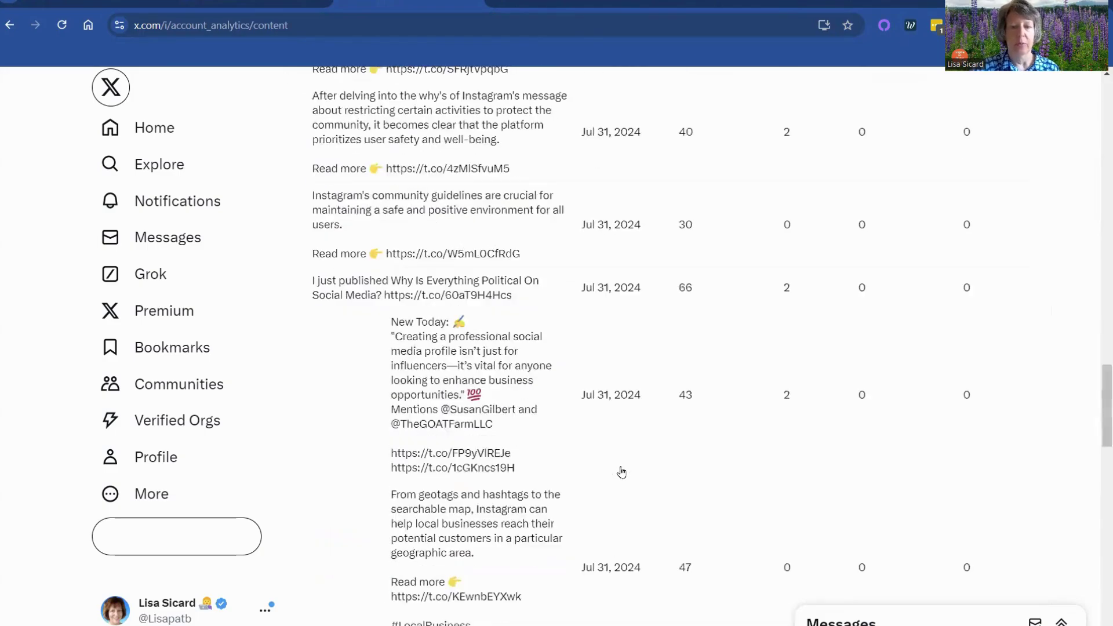
pyautogui.scroll(15, 621, 472)
pyautogui.scroll(-7, 621, 472)
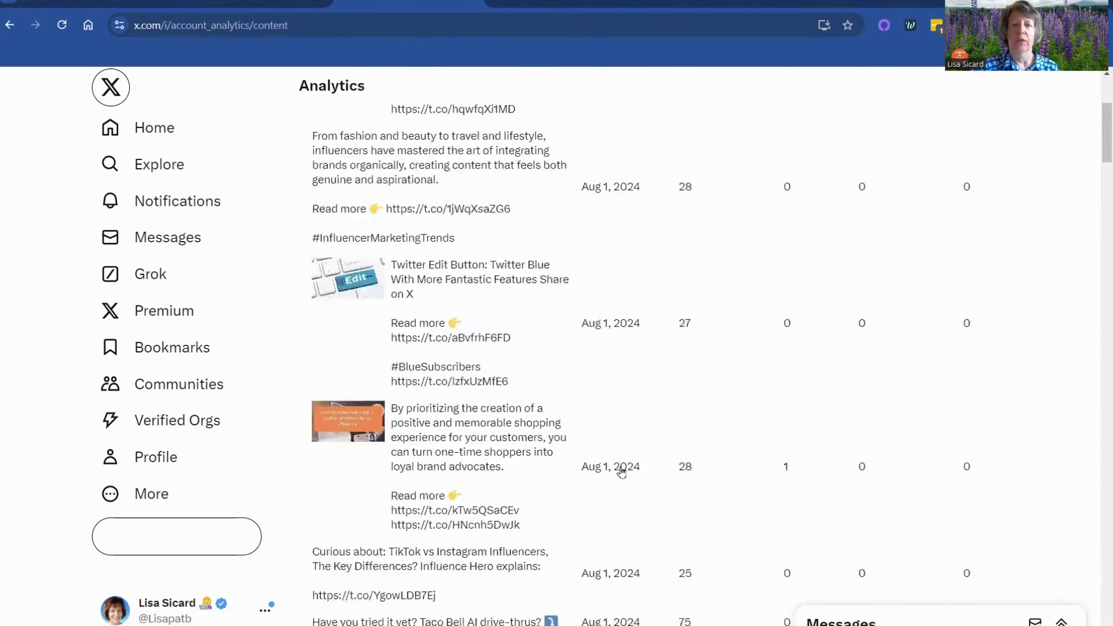
pyautogui.scroll(7, 622, 472)
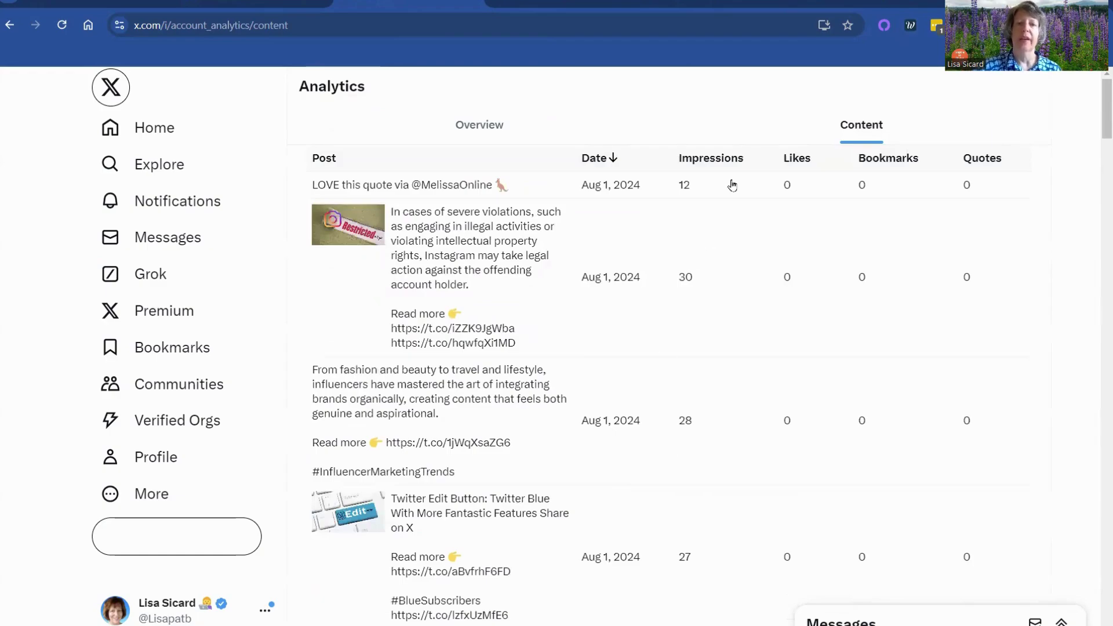
pyautogui.doubleClick(695, 156)
pyautogui.click(694, 155)
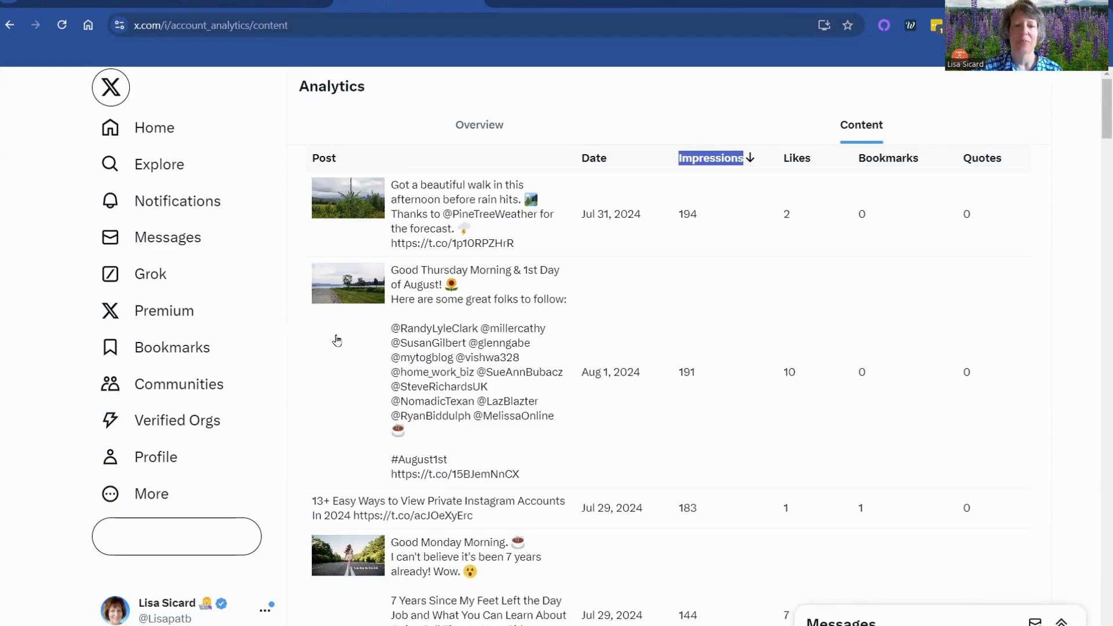
pyautogui.scroll(-10, 337, 341)
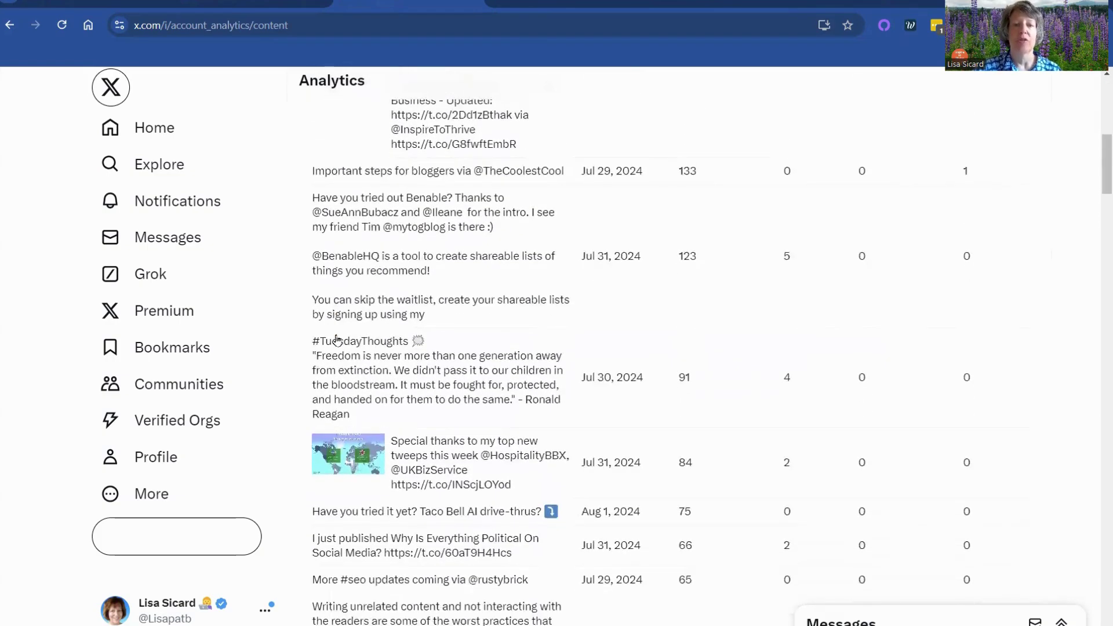
pyautogui.scroll(-2, 337, 340)
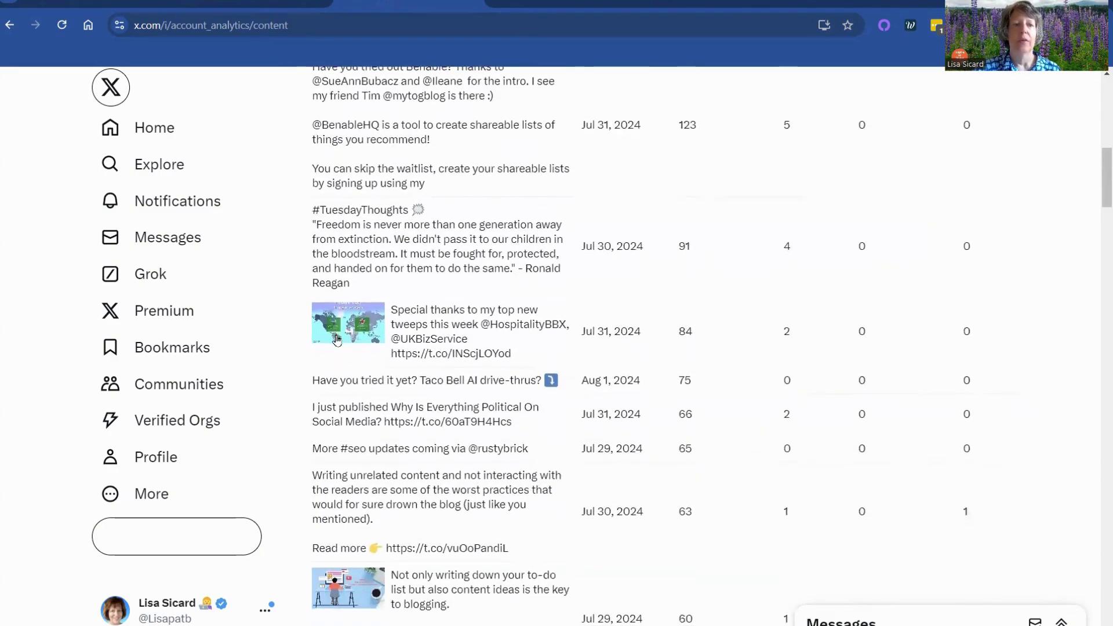
pyautogui.scroll(1, 336, 340)
pyautogui.scroll(-2, 337, 341)
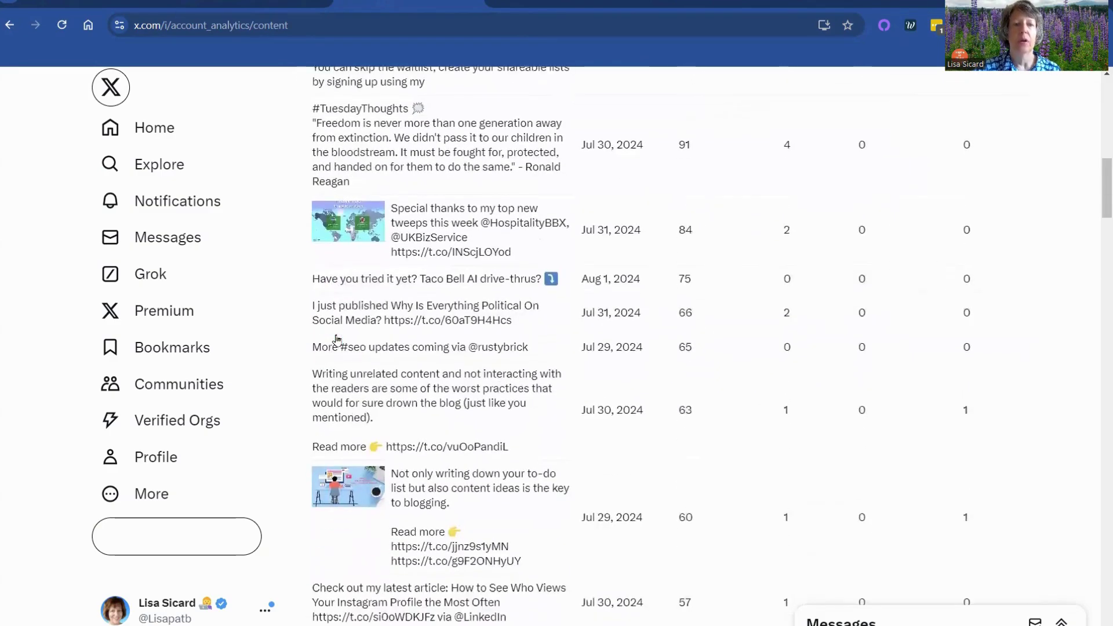
pyautogui.scroll(-1, 337, 340)
pyautogui.scroll(-7, 337, 340)
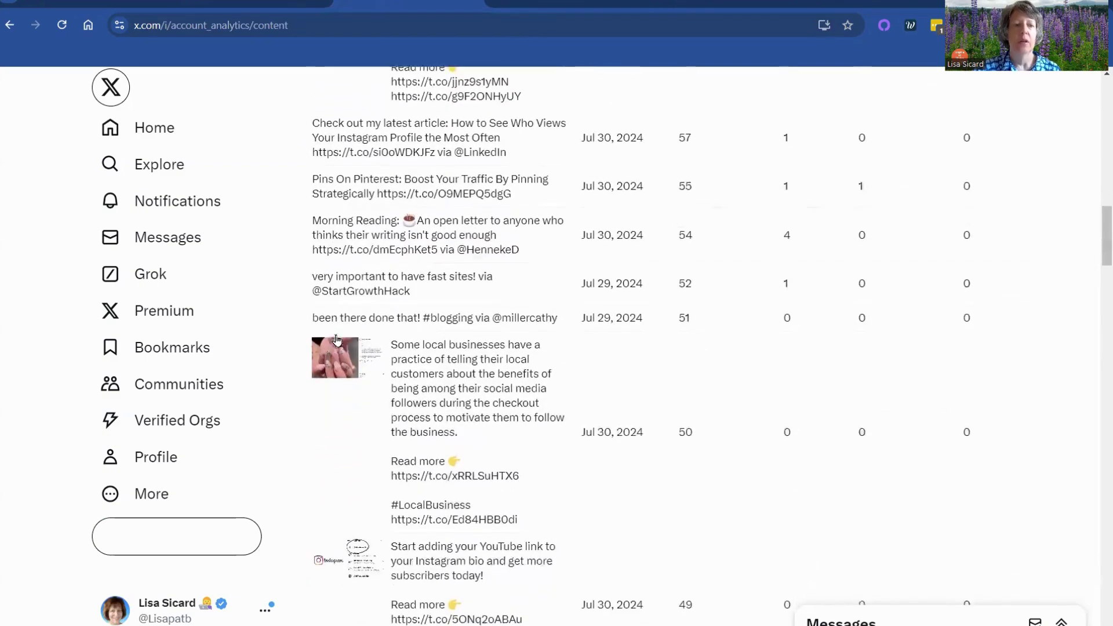
pyautogui.scroll(-8, 337, 340)
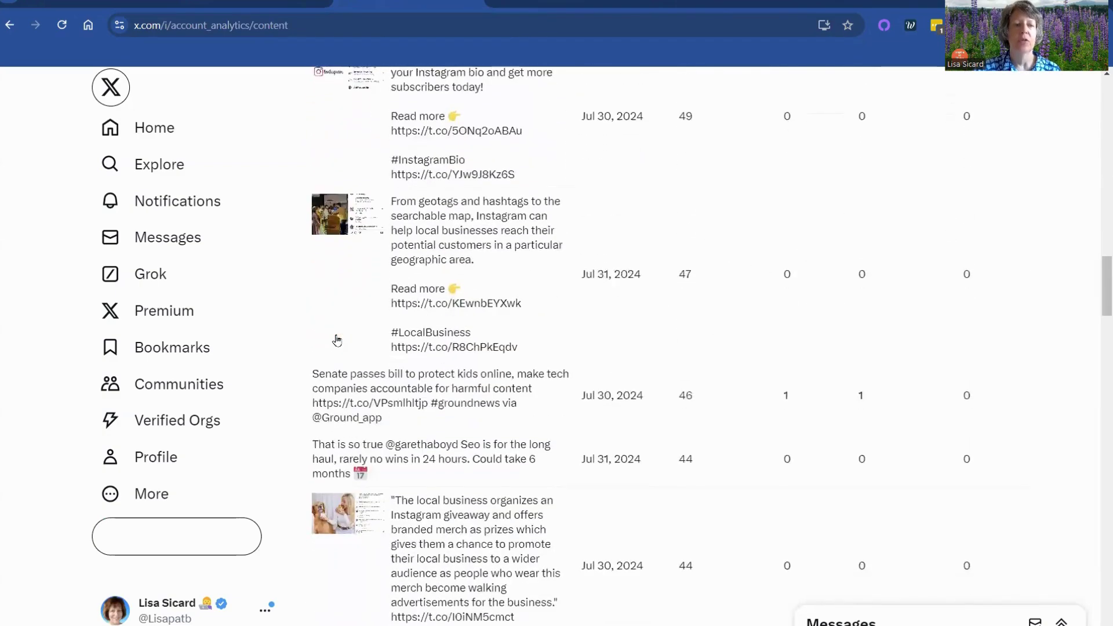
pyautogui.scroll(-3, 336, 340)
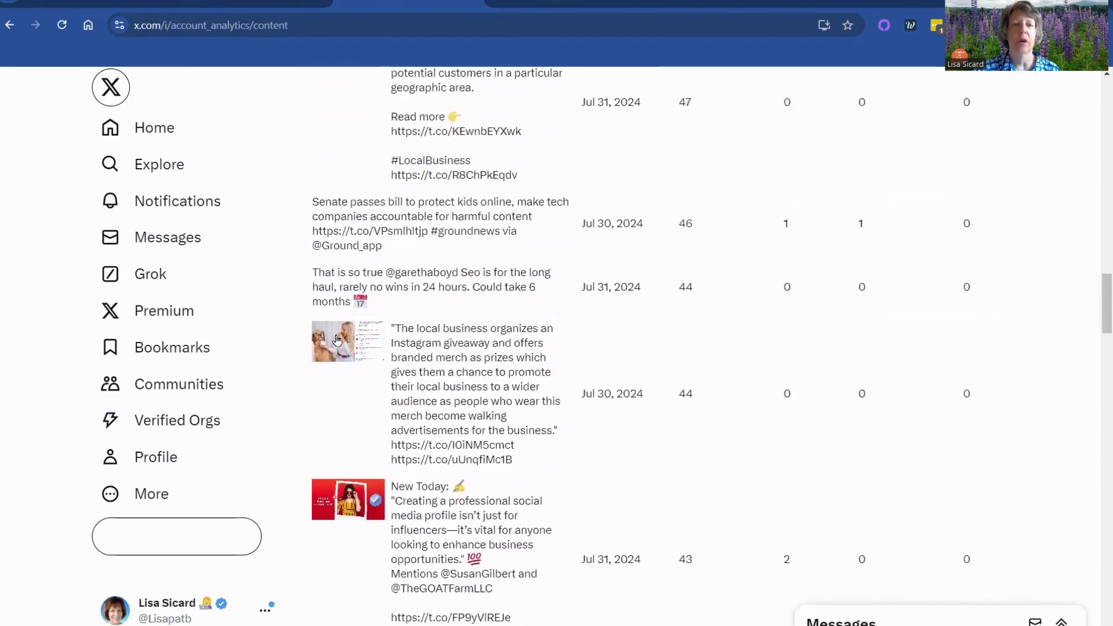
pyautogui.scroll(-5, 337, 340)
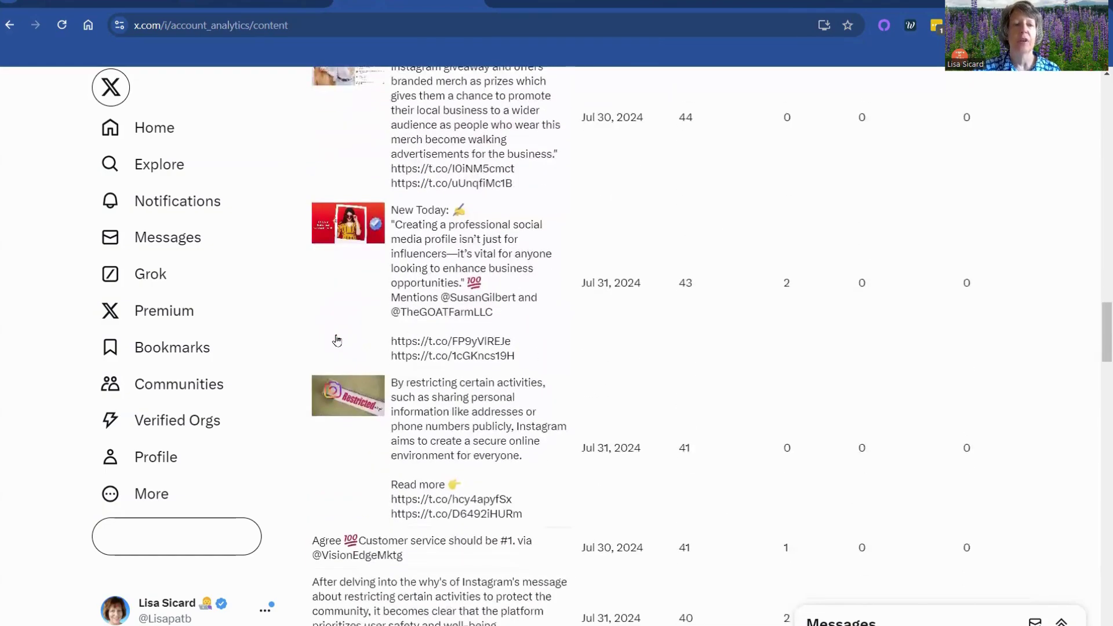
pyautogui.scroll(-8, 336, 340)
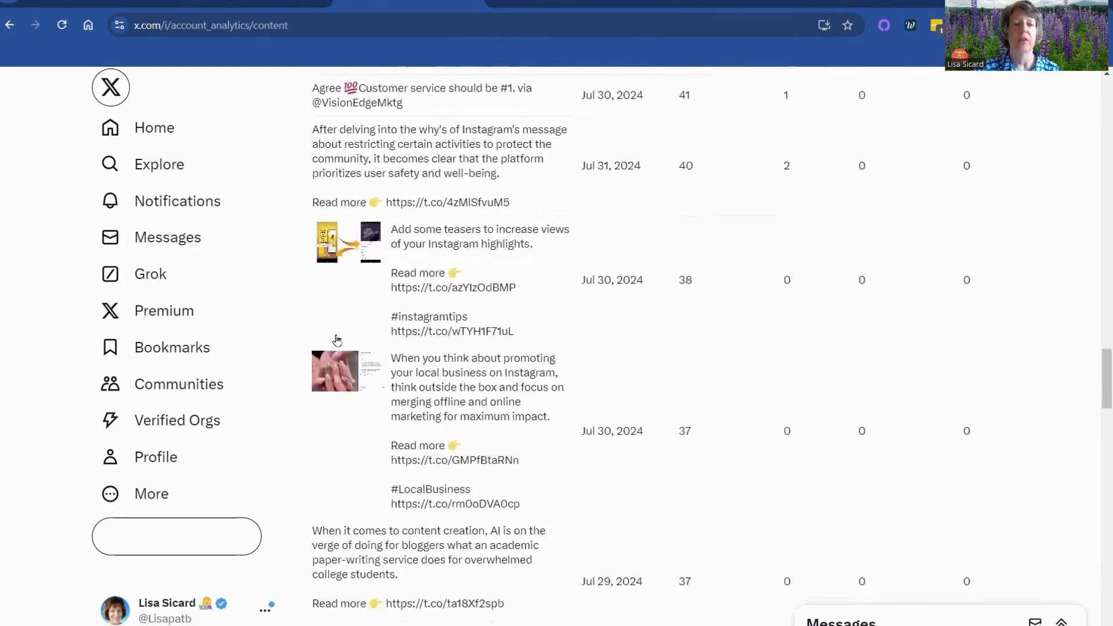
pyautogui.scroll(-7, 336, 340)
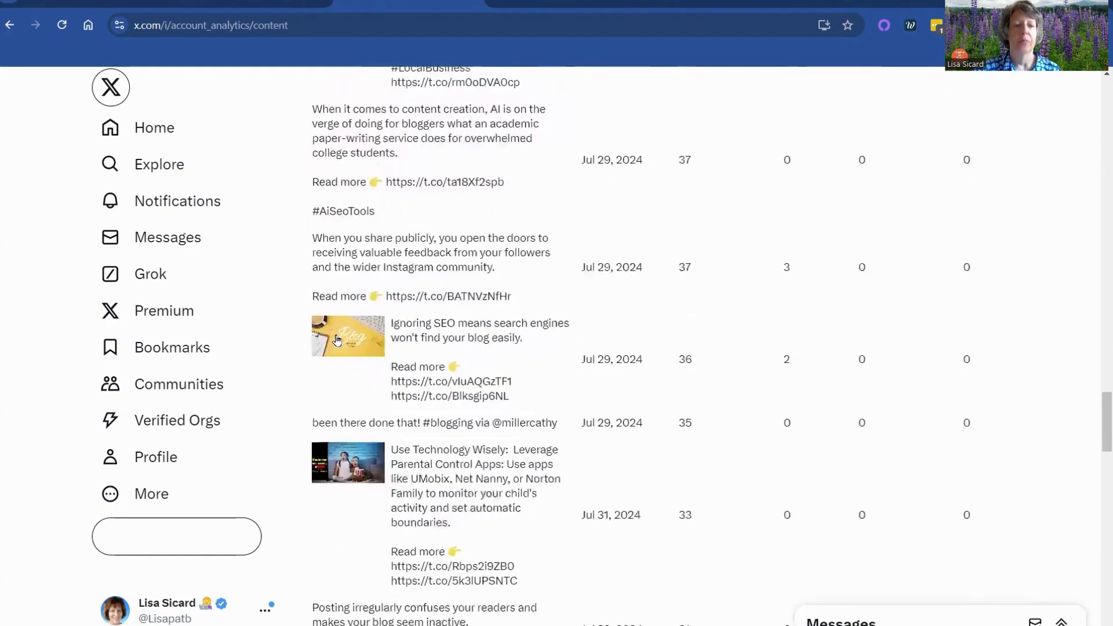
pyautogui.scroll(20, 337, 340)
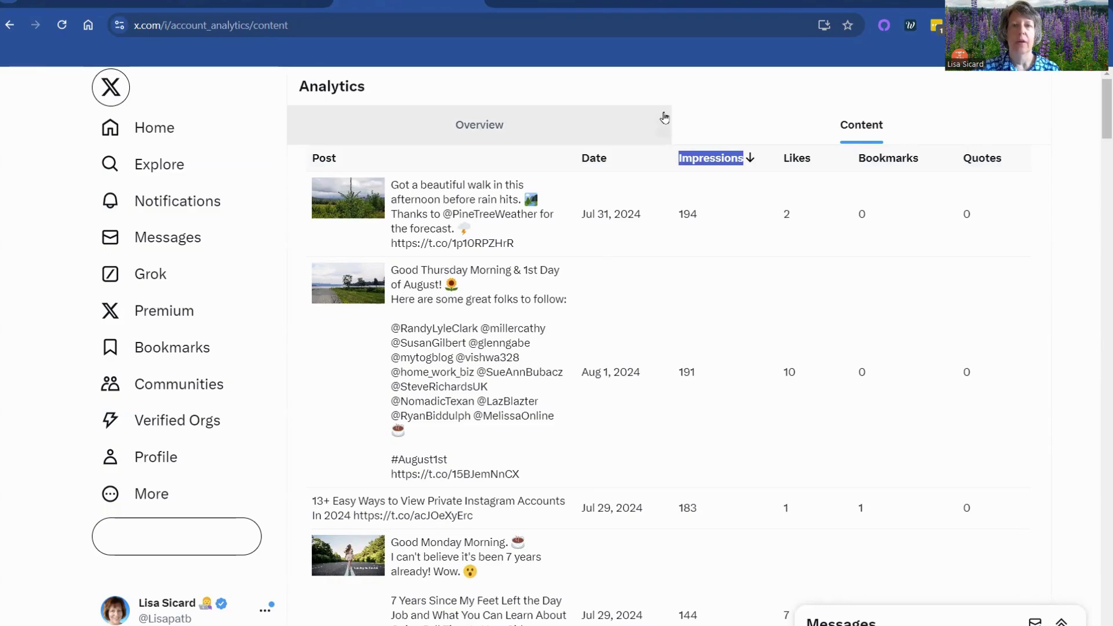
# Briefly sort posts lowest impressions first, then set the overview range to three months.
pyautogui.click(709, 158)
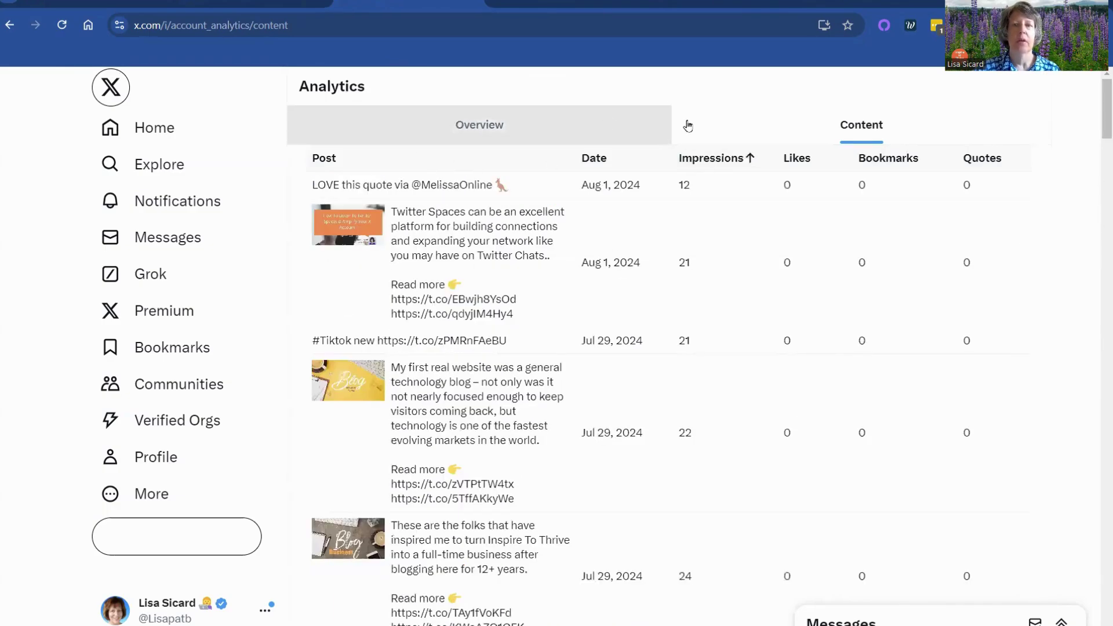
pyautogui.click(487, 133)
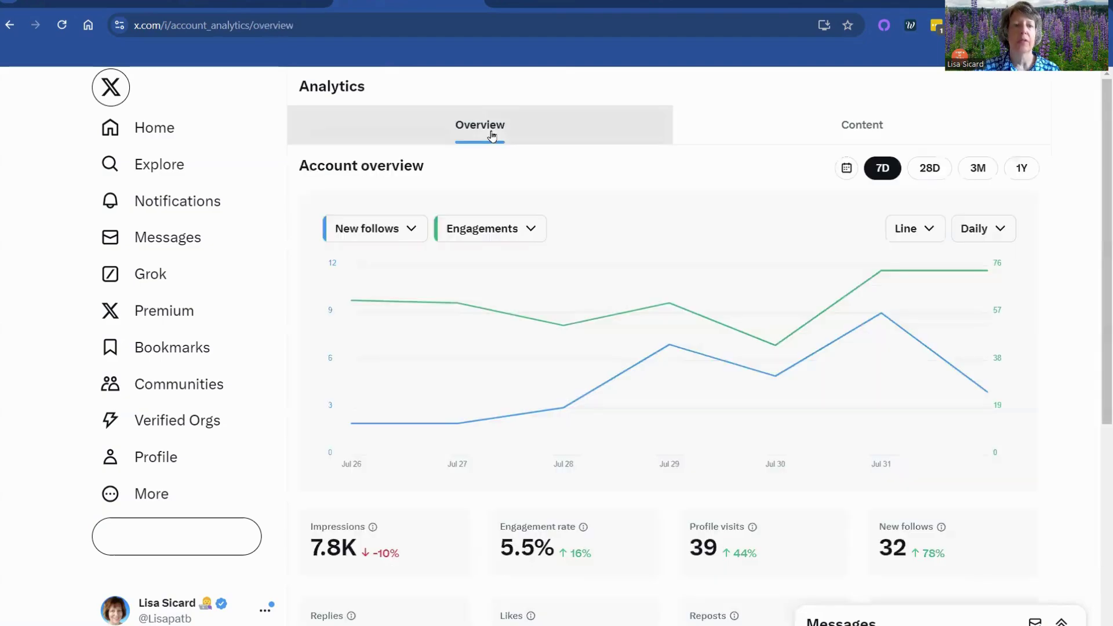
pyautogui.click(865, 122)
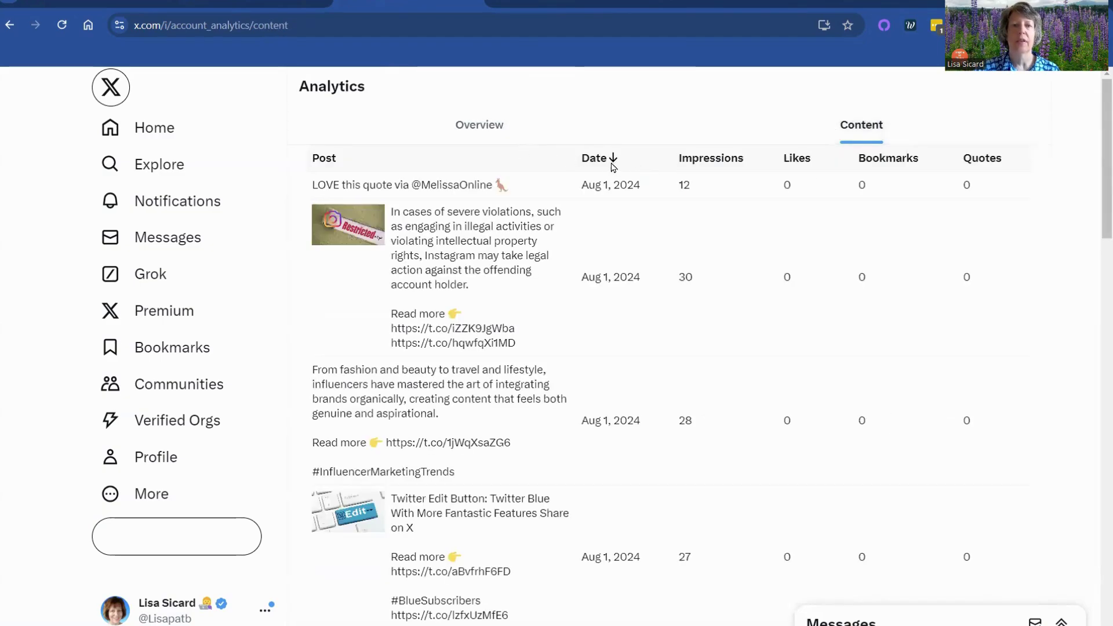
pyautogui.click(475, 126)
pyautogui.click(976, 171)
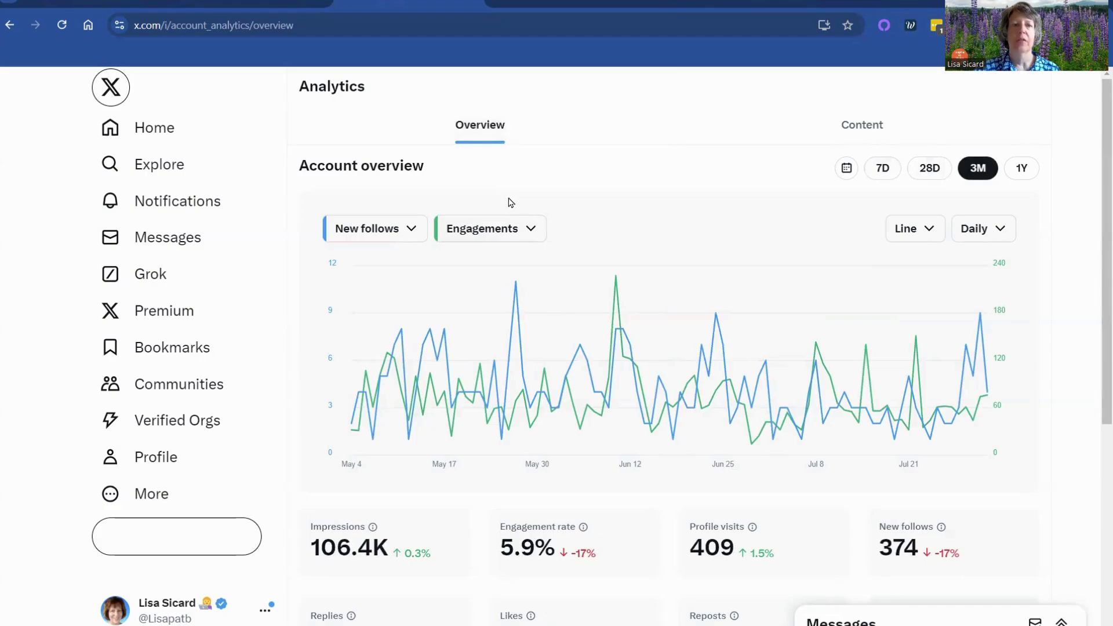
# Back on Content, rank posts by impressions highest first (194, 191, 183).
pyautogui.click(845, 124)
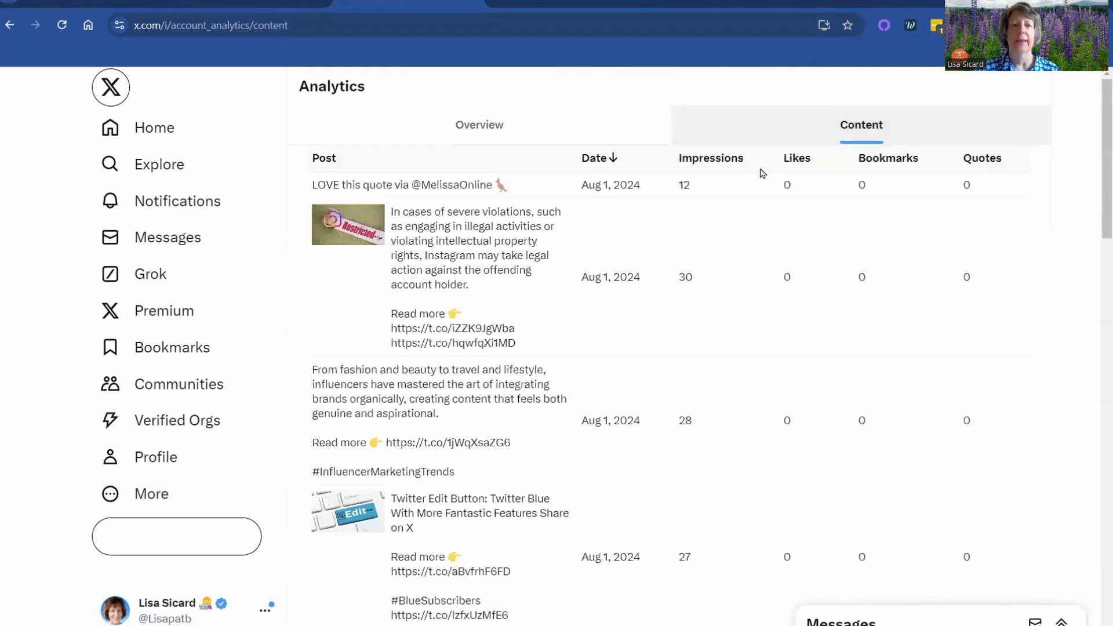
pyautogui.click(715, 160)
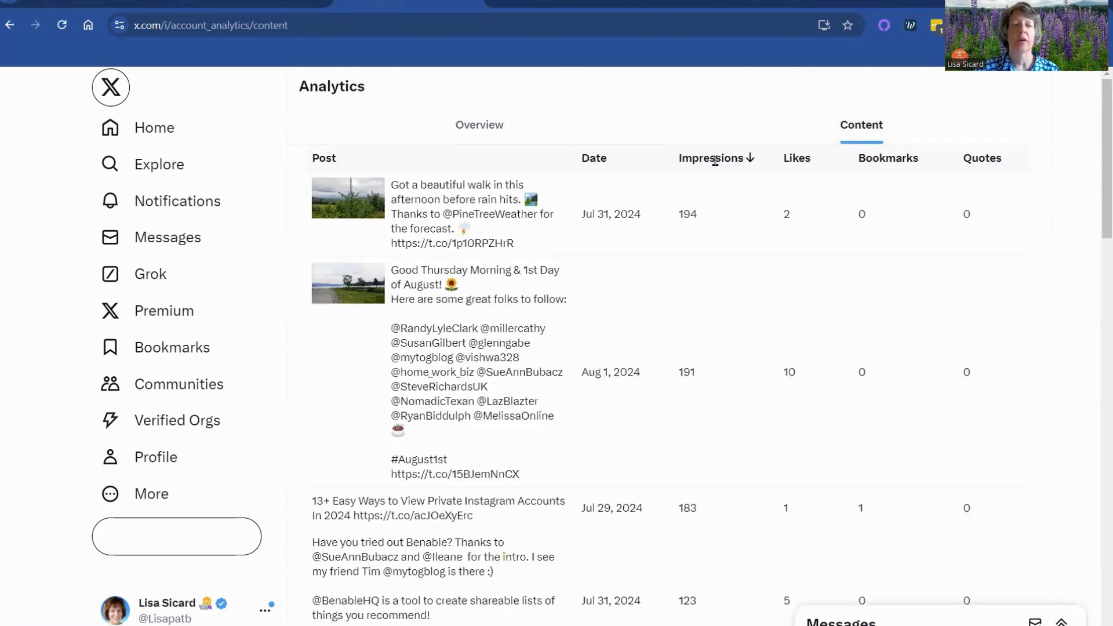
pyautogui.scroll(-7, 715, 160)
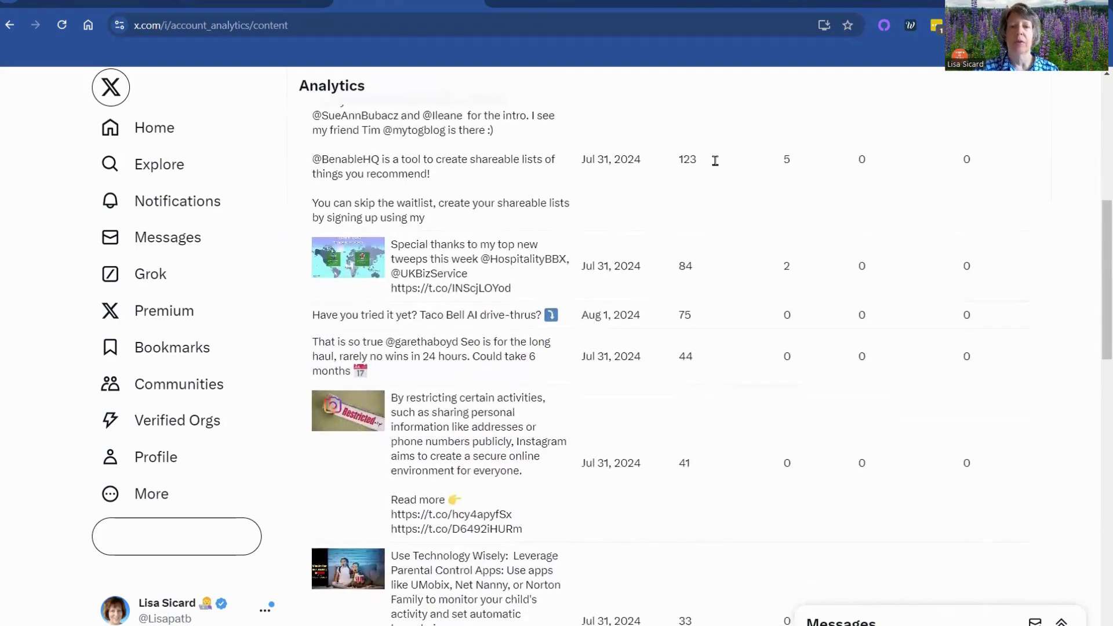
pyautogui.scroll(8, 716, 161)
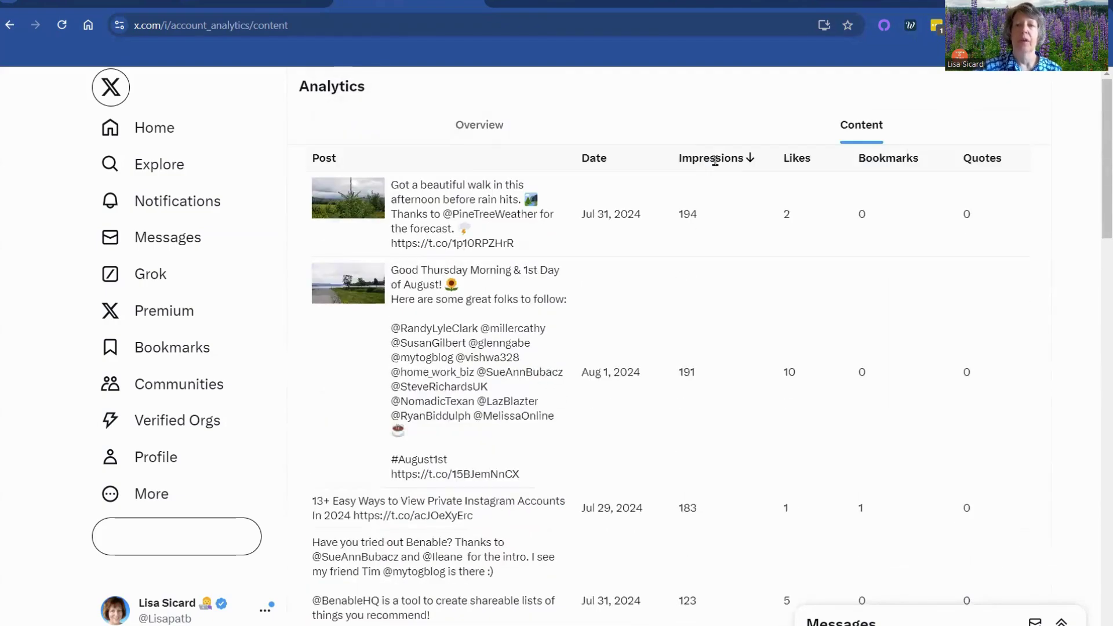
# Return to account analytics through the Premium page.
pyautogui.click(495, 125)
pyautogui.click(184, 316)
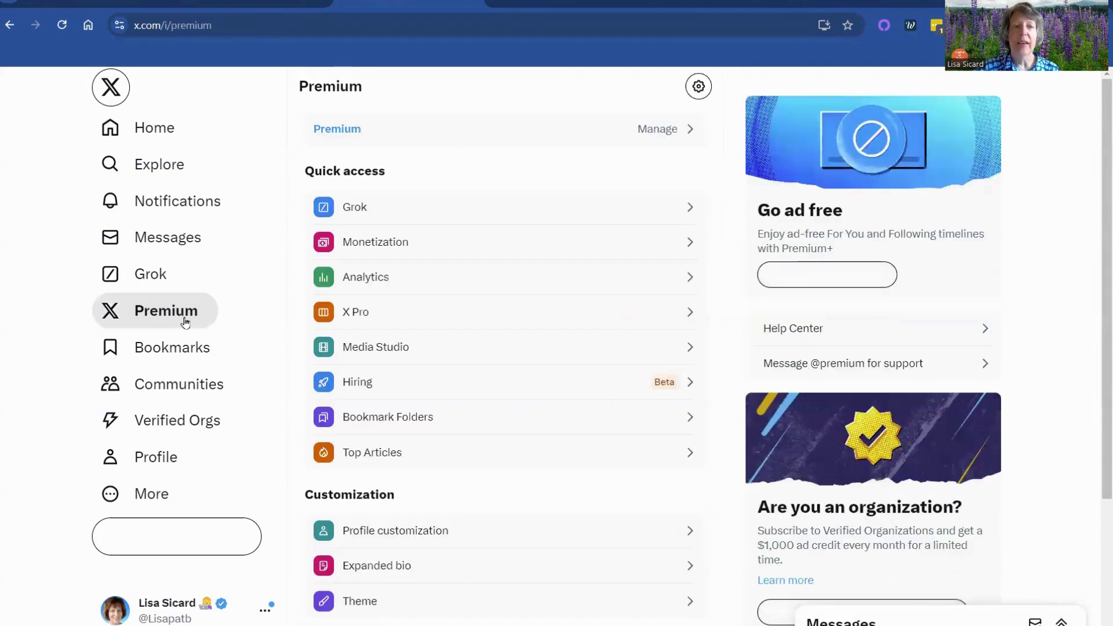
pyautogui.click(364, 283)
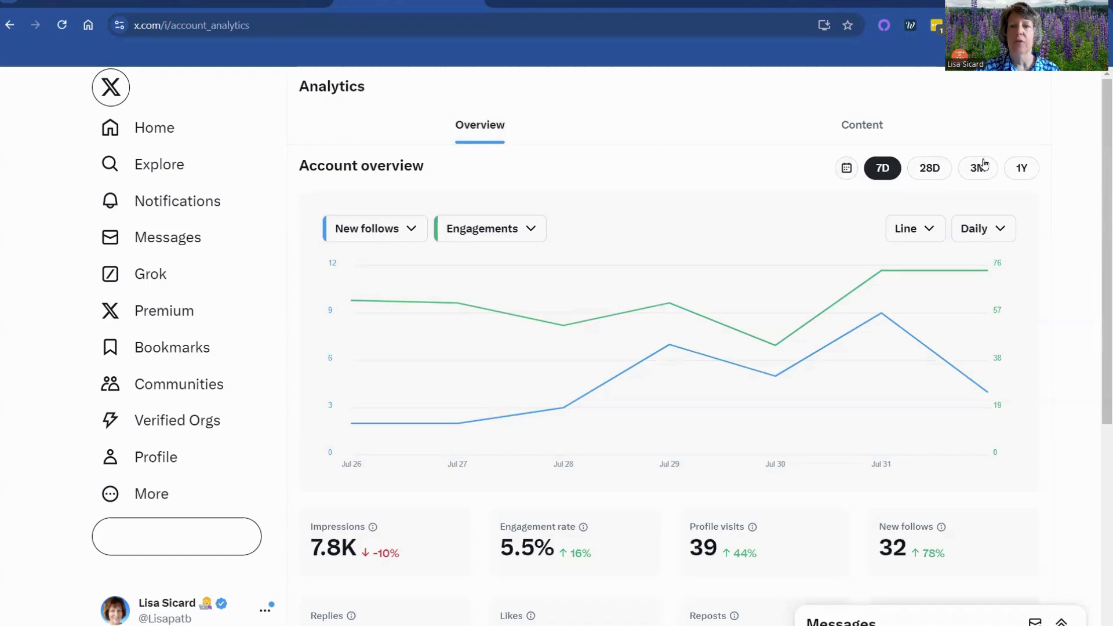
# Change the chart type from Line to Bar and show three months of data.
pyautogui.click(924, 229)
pyautogui.click(914, 255)
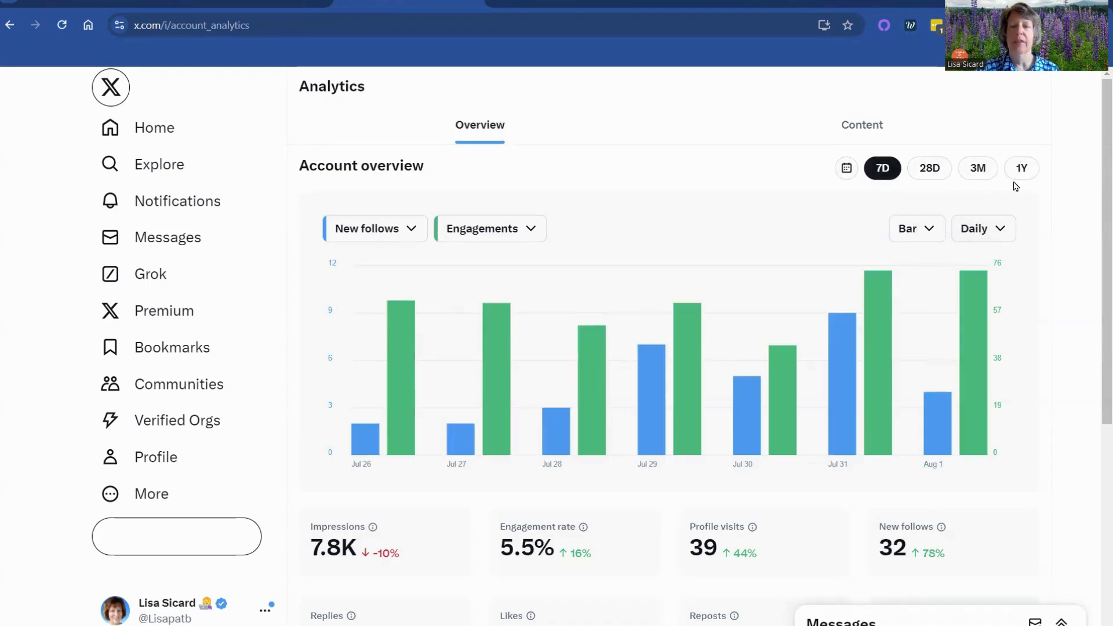
pyautogui.click(978, 172)
pyautogui.moveTo(983, 339)
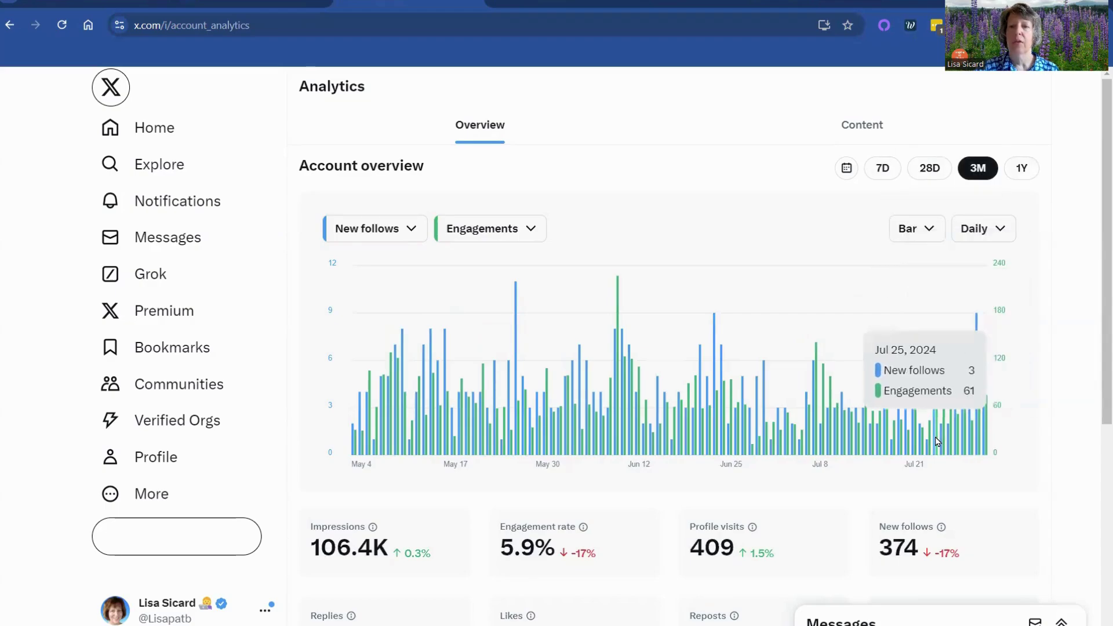
# Review the overview figures for the last 28 days, then a full year.
pyautogui.scroll(-6, 672, 421)
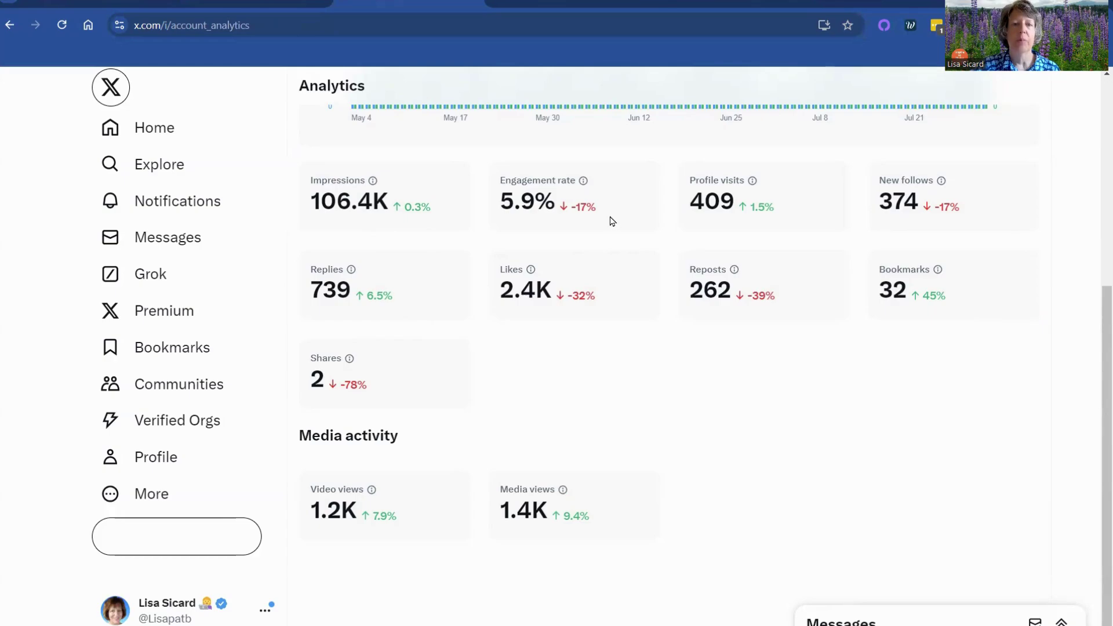
pyautogui.scroll(6, 720, 405)
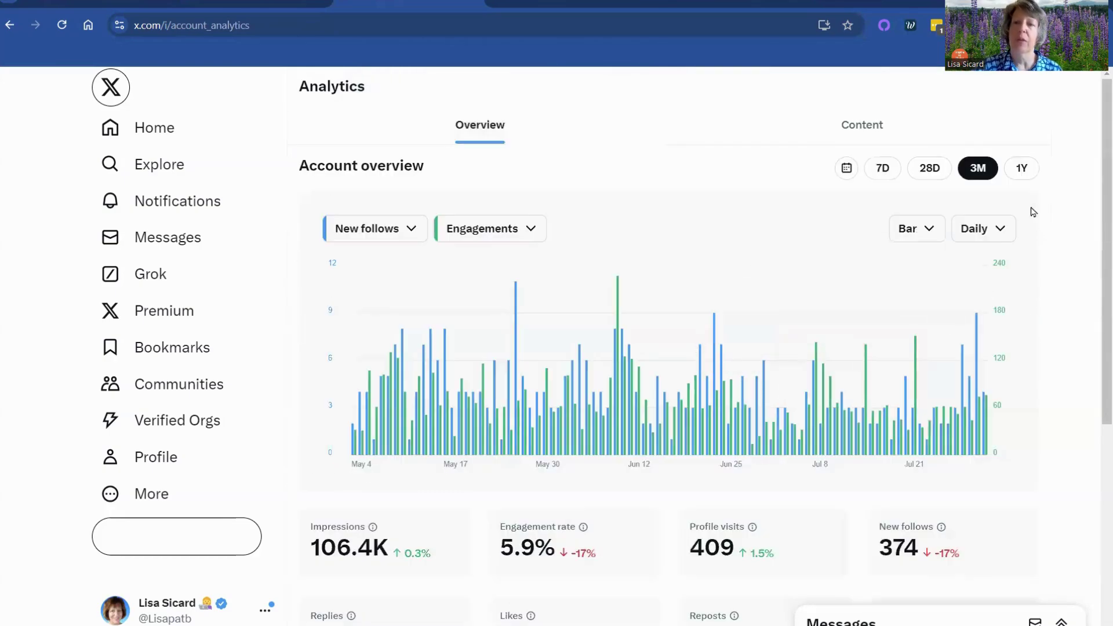
pyautogui.click(929, 167)
pyautogui.click(1021, 168)
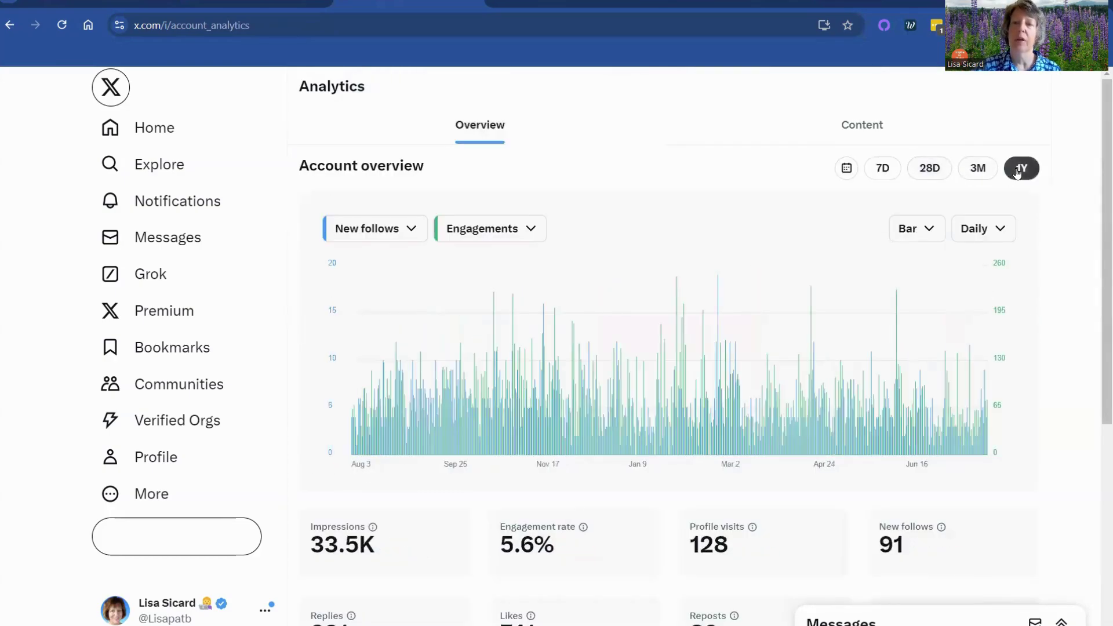
pyautogui.scroll(-5, 960, 318)
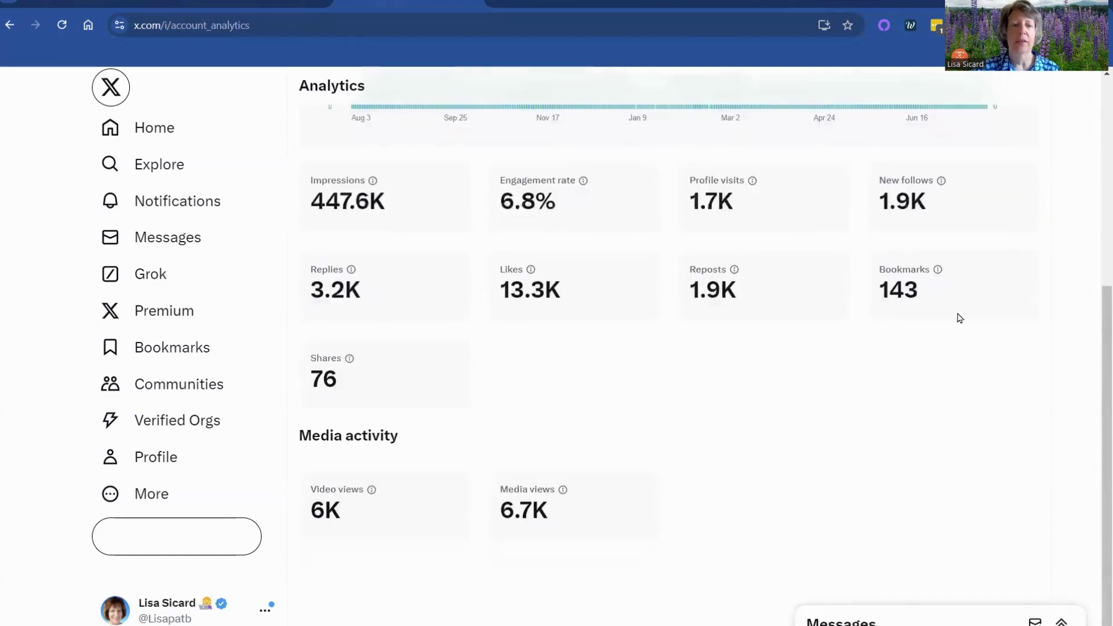
pyautogui.scroll(5, 959, 317)
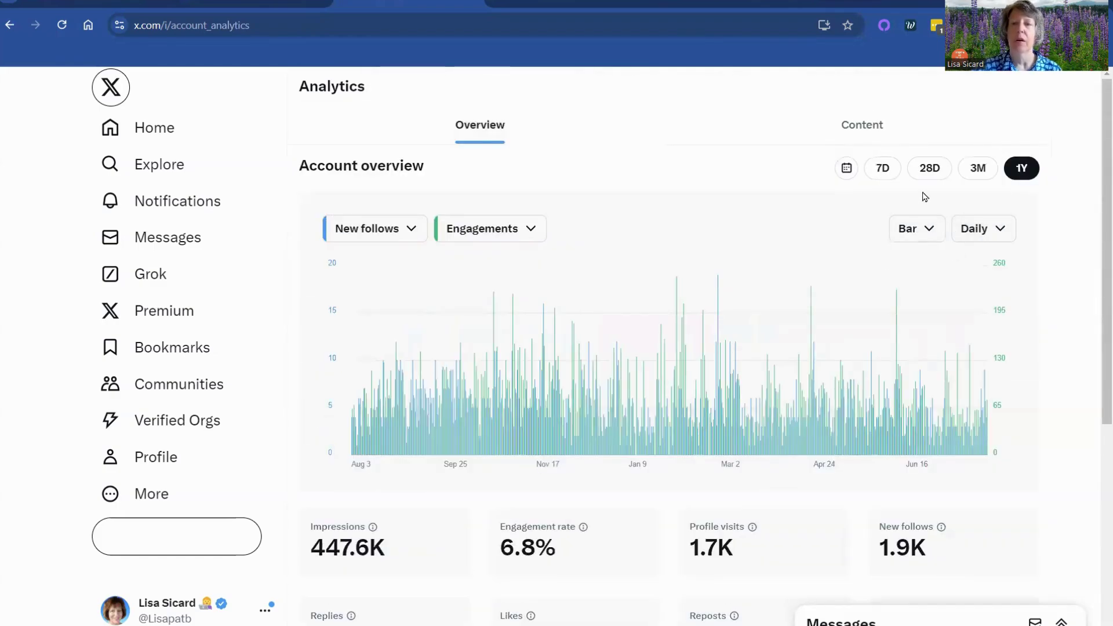
# Go back to 28 days, then 7 days: 7.8K impressions, 5.5% engagement, 32 follows.
pyautogui.click(928, 169)
pyautogui.scroll(-3, 928, 169)
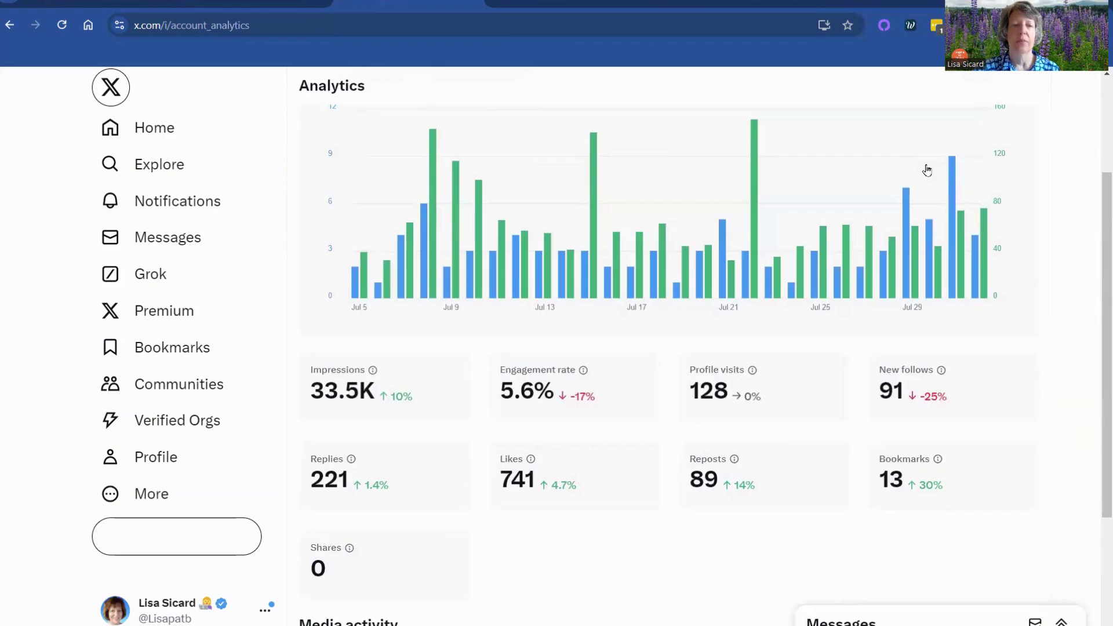
pyautogui.scroll(3, 928, 169)
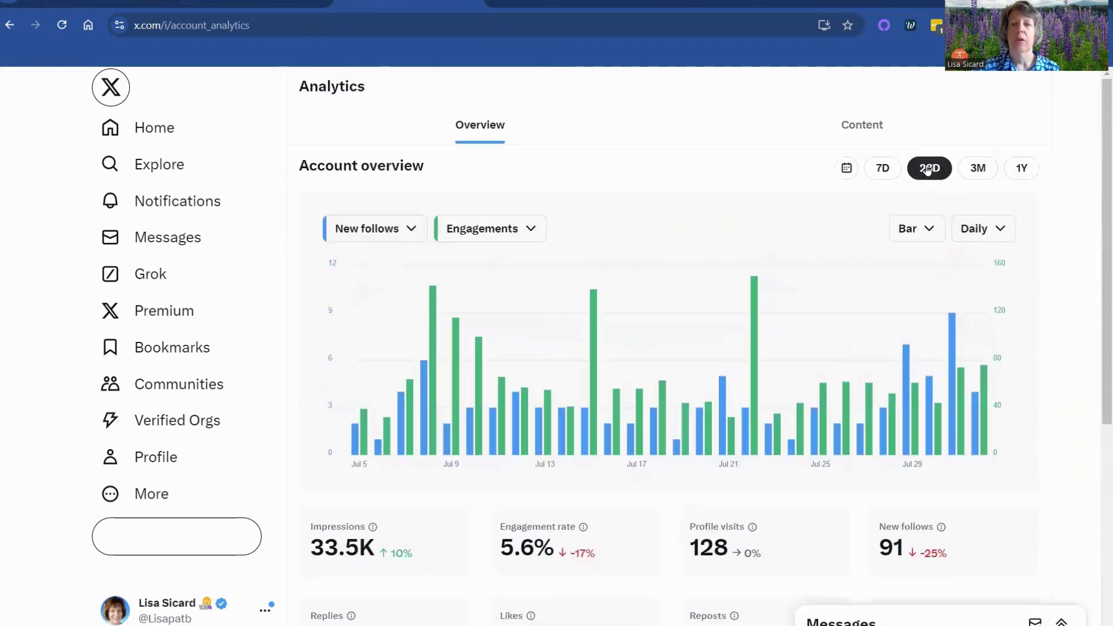
pyautogui.click(882, 172)
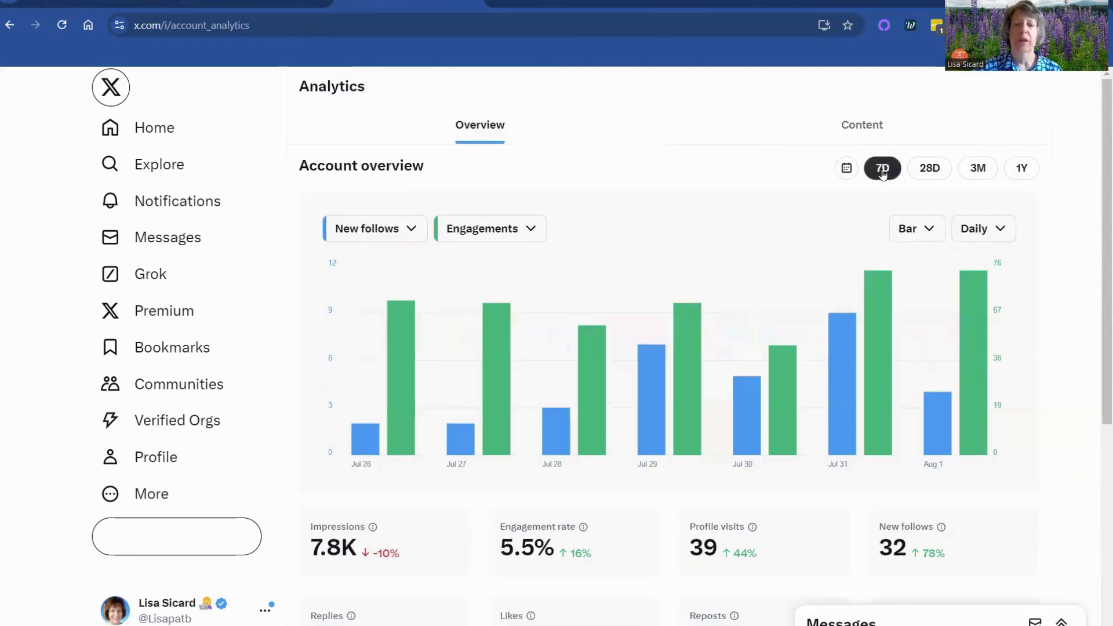
pyautogui.scroll(-3, 882, 172)
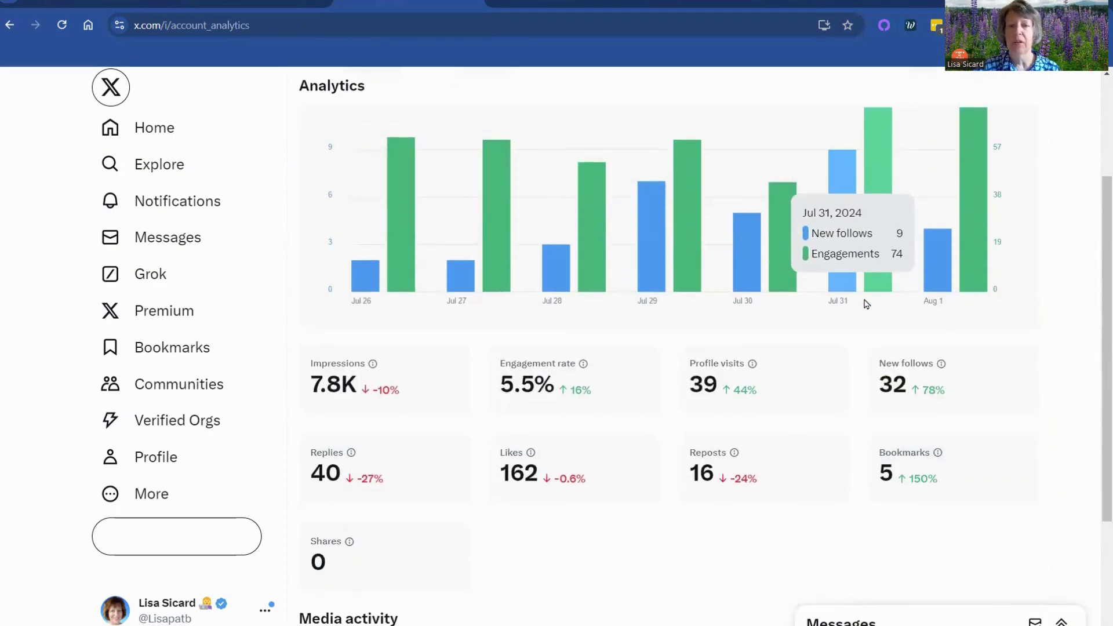
pyautogui.scroll(3, 1018, 339)
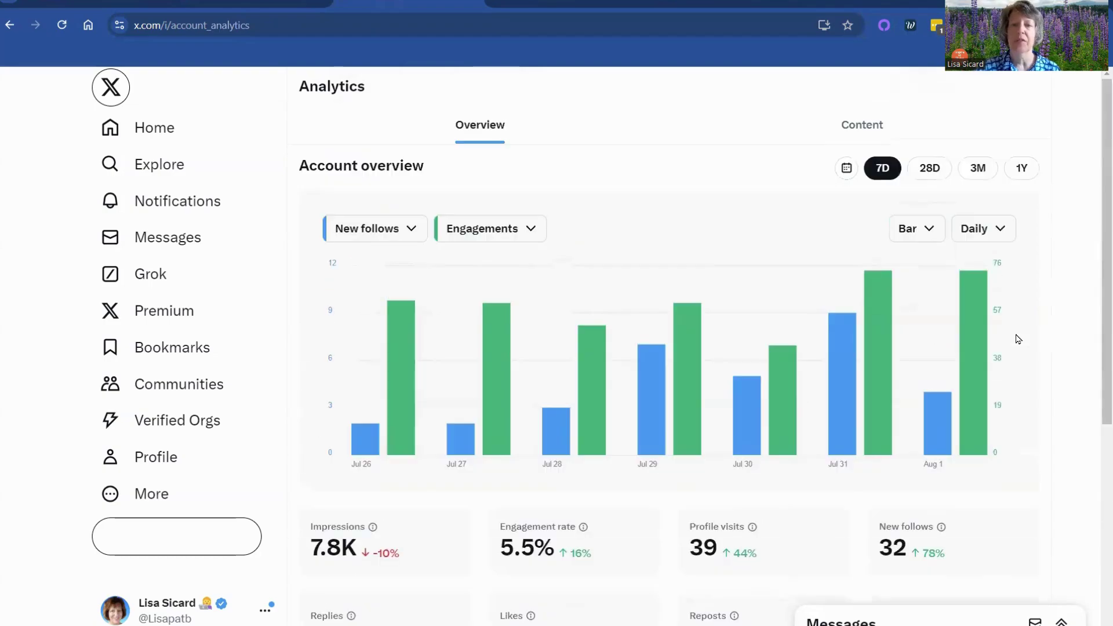